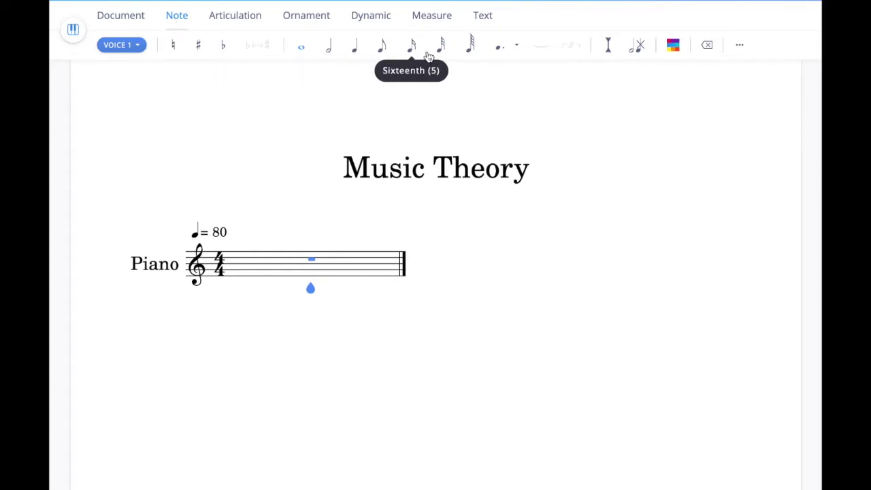
# Enter a whole note on middle C in the first measure
pyautogui.click(357, 50)
pyautogui.click(329, 51)
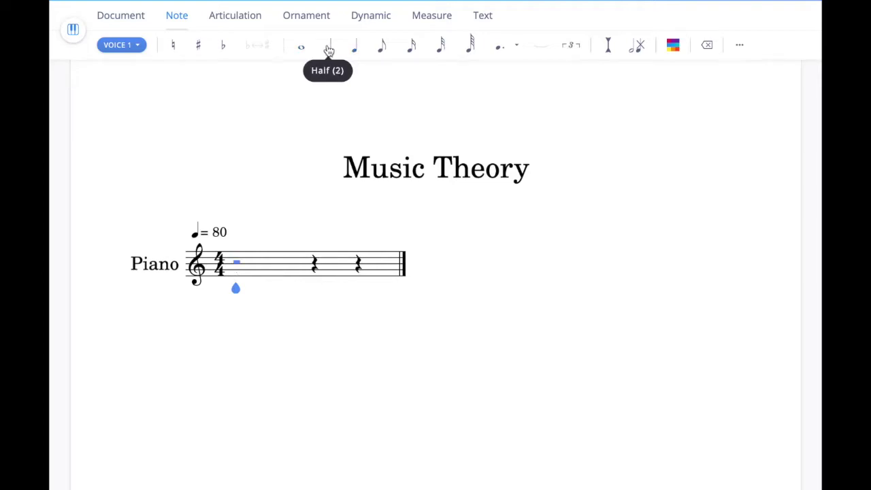
pyautogui.click(303, 50)
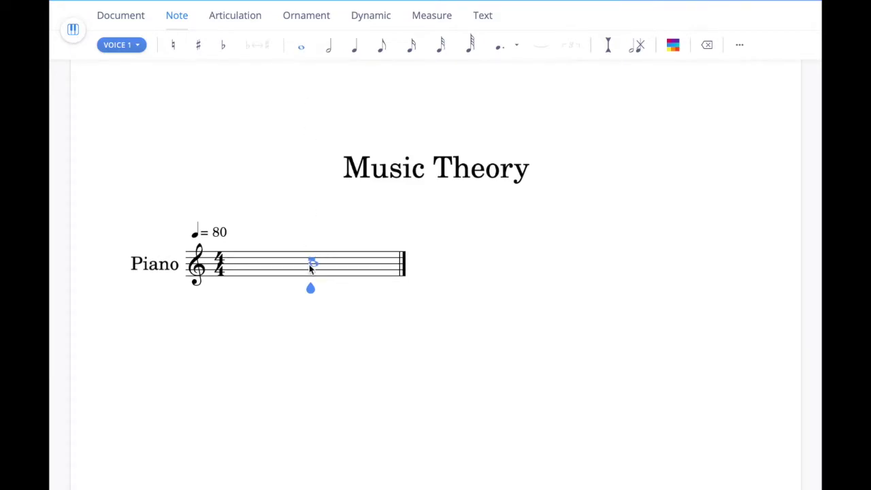
pyautogui.click(313, 265)
pyautogui.click(312, 286)
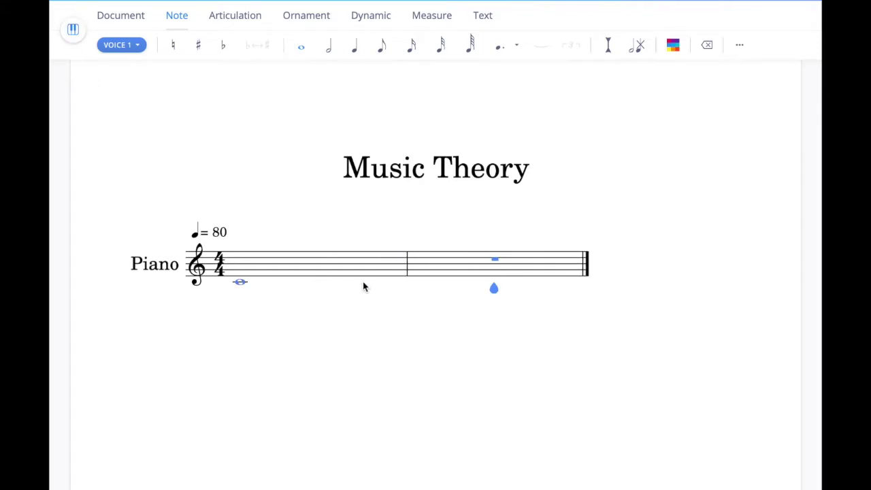
# Enter a half, a quarter, an eighth and a sixteenth note on middle C in the second measure
pyautogui.click(326, 49)
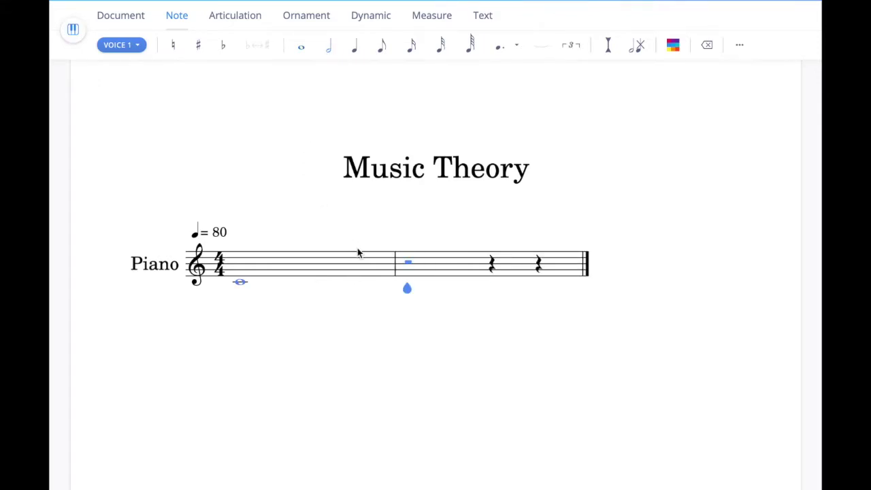
pyautogui.click(407, 288)
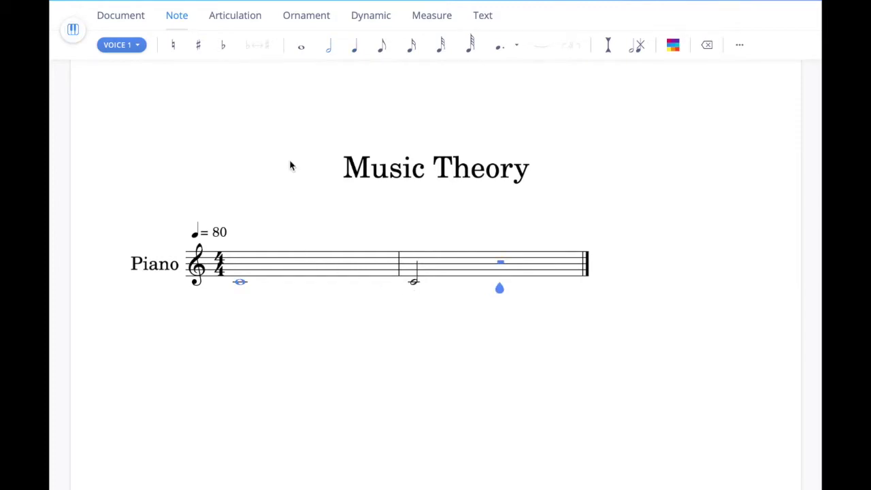
pyautogui.click(364, 39)
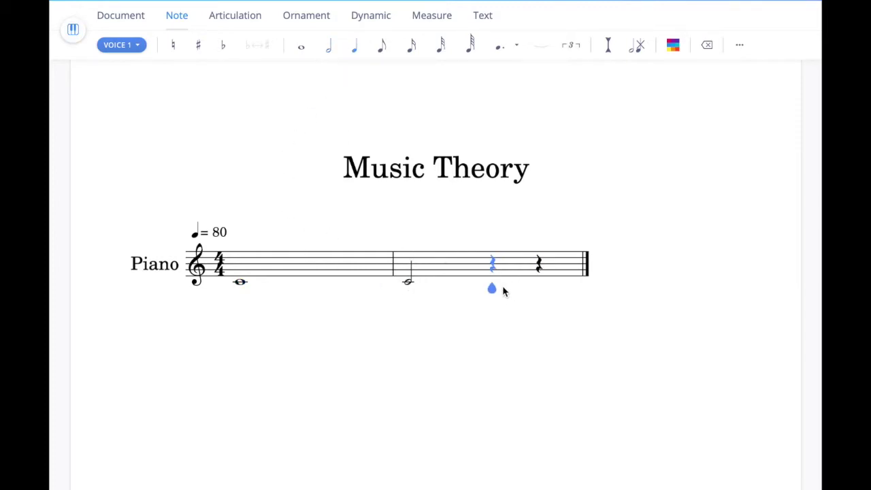
pyautogui.click(495, 288)
pyautogui.click(382, 45)
pyautogui.click(532, 288)
pyautogui.click(411, 44)
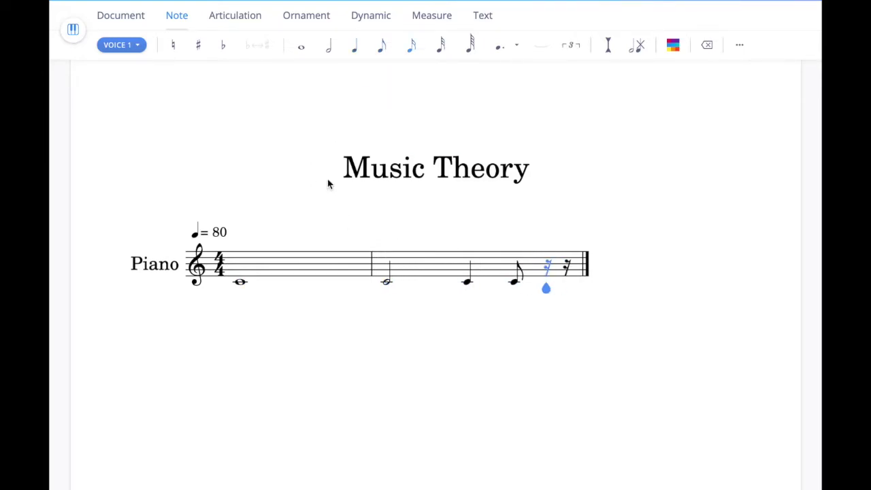
pyautogui.click(547, 286)
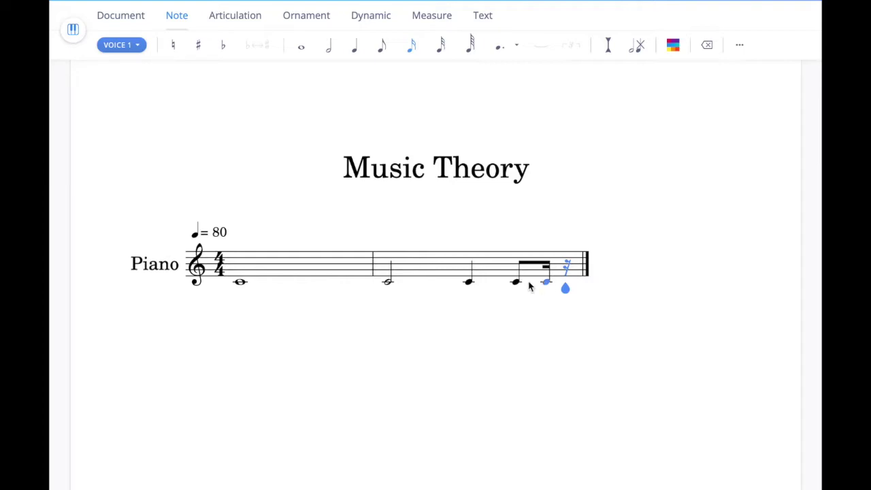
# Delete the quarter note in the second measure and add a dot to the half note before it
pyautogui.click(471, 286)
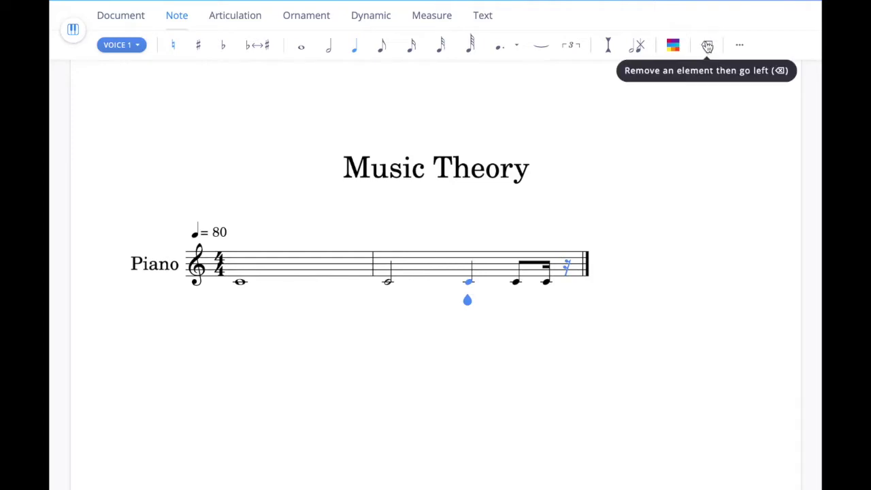
pyautogui.click(708, 46)
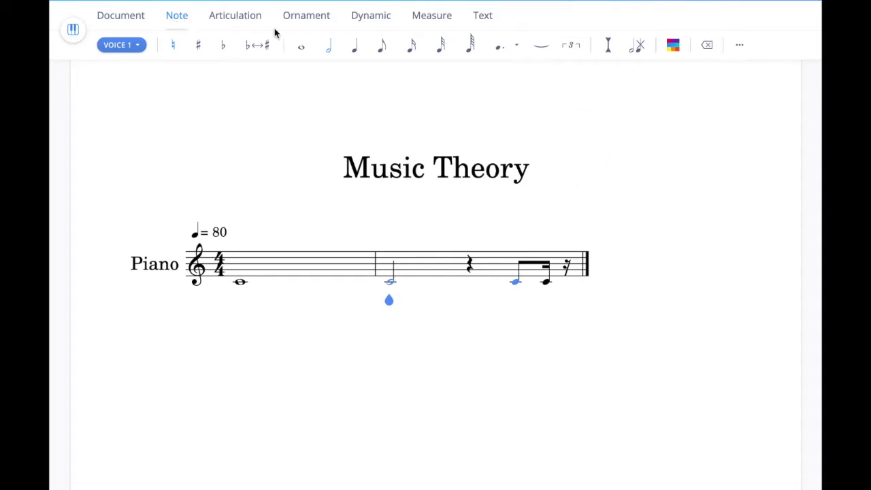
pyautogui.click(515, 51)
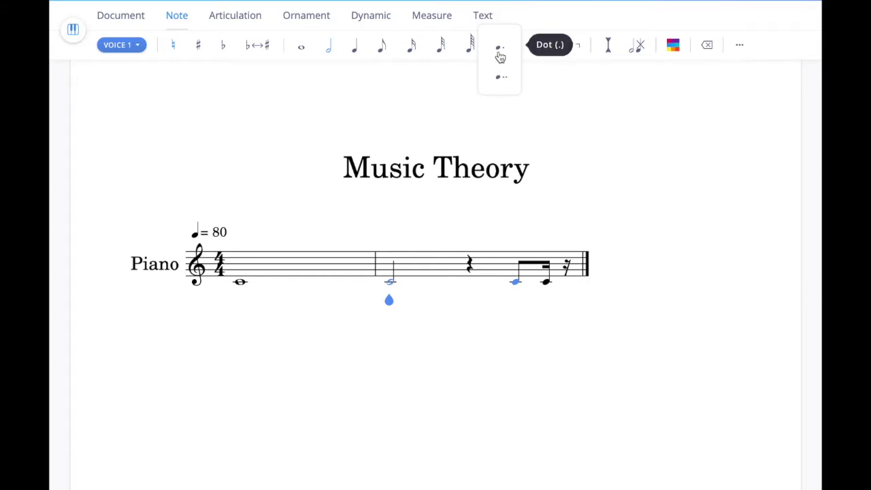
pyautogui.click(500, 53)
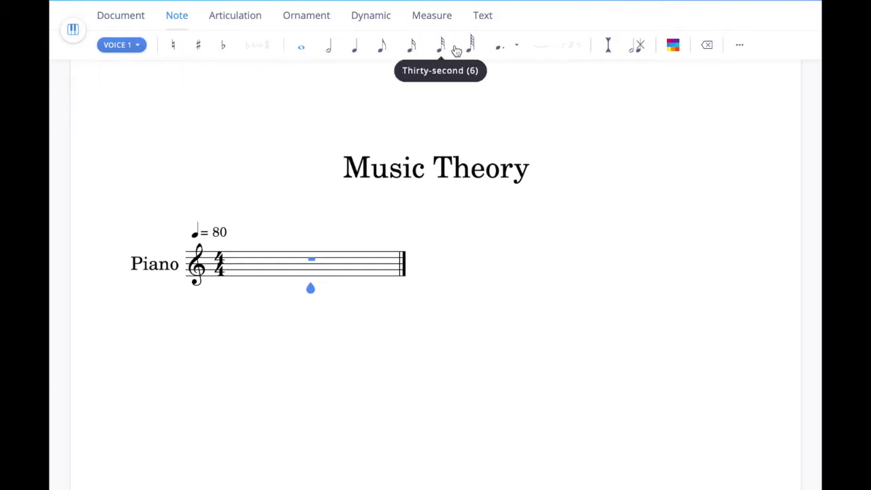
# Enter five eighth notes in the empty measure: C, C, D, C and D in the upper half of the staff
pyautogui.click(383, 53)
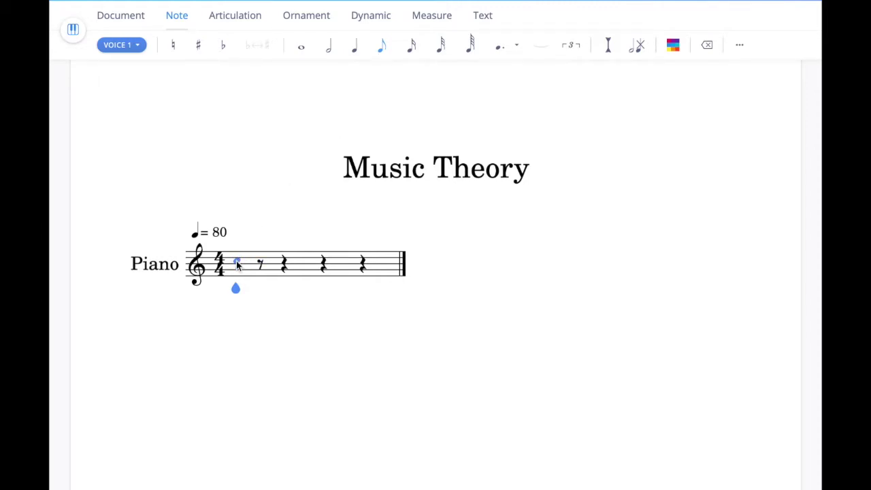
pyautogui.click(236, 261)
pyautogui.click(264, 261)
pyautogui.click(284, 258)
pyautogui.click(305, 261)
pyautogui.click(324, 261)
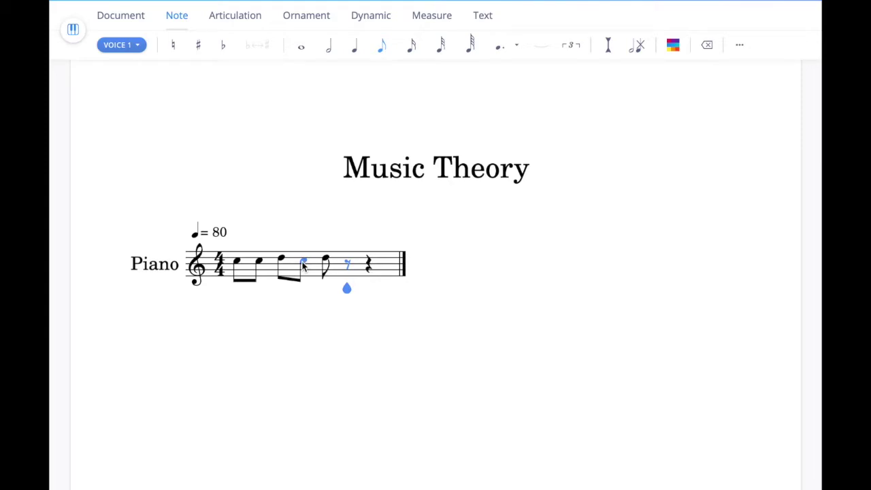
# Add an accent to the fourth eighth note and remove it again
pyautogui.click(304, 264)
pyautogui.hotkey('shift', 'Left')
pyautogui.click(238, 17)
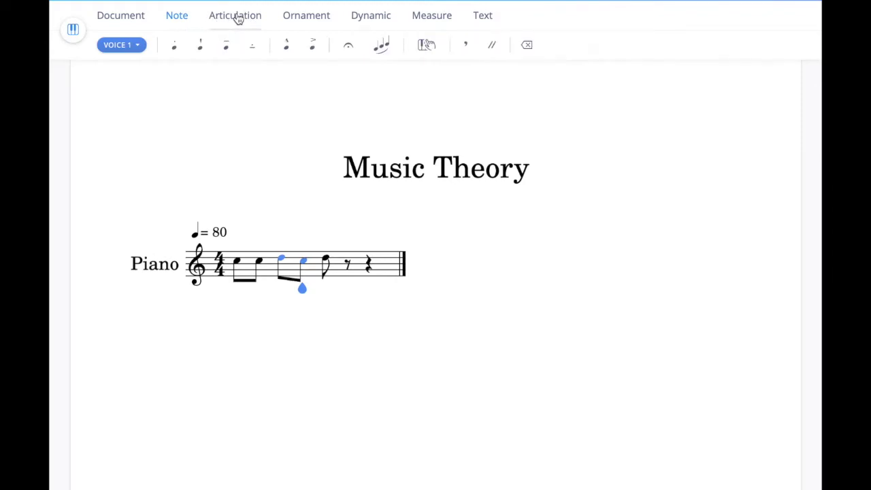
pyautogui.click(312, 51)
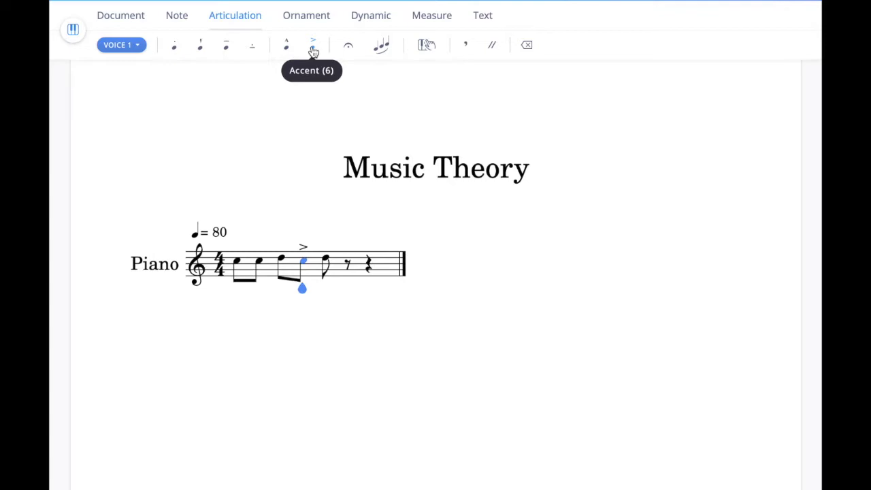
pyautogui.click(313, 51)
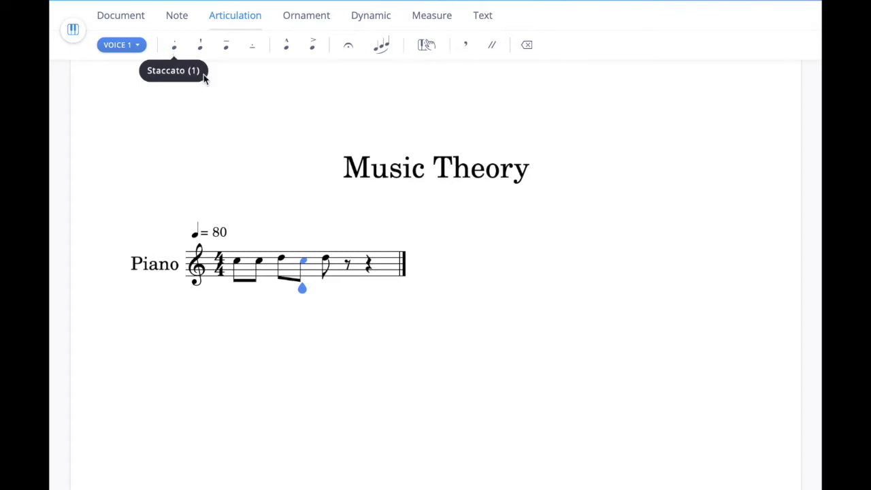
# Add a slur from the fourth to the fifth eighth note and remove it again
pyautogui.click(389, 47)
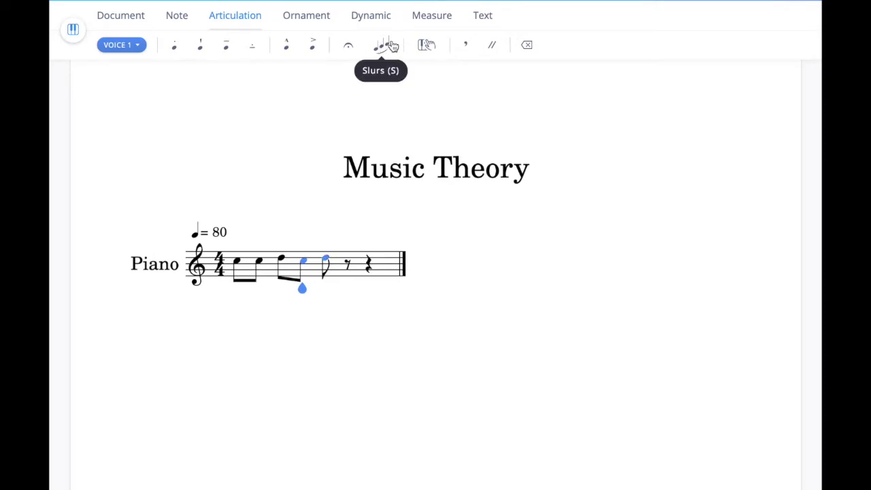
pyautogui.click(389, 46)
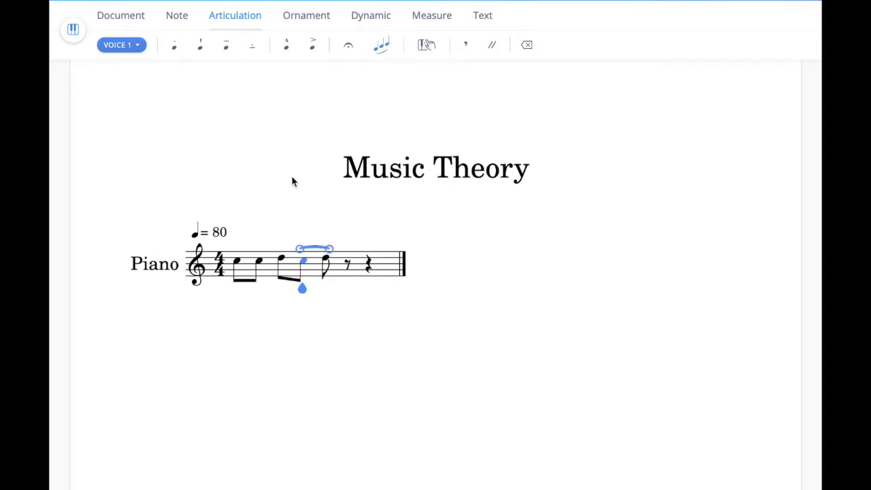
pyautogui.moveTo(330, 249)
pyautogui.mouseDown()
pyautogui.moveTo(381, 249)
pyautogui.moveTo(337, 250)
pyautogui.mouseUp()
pyautogui.click(319, 249)
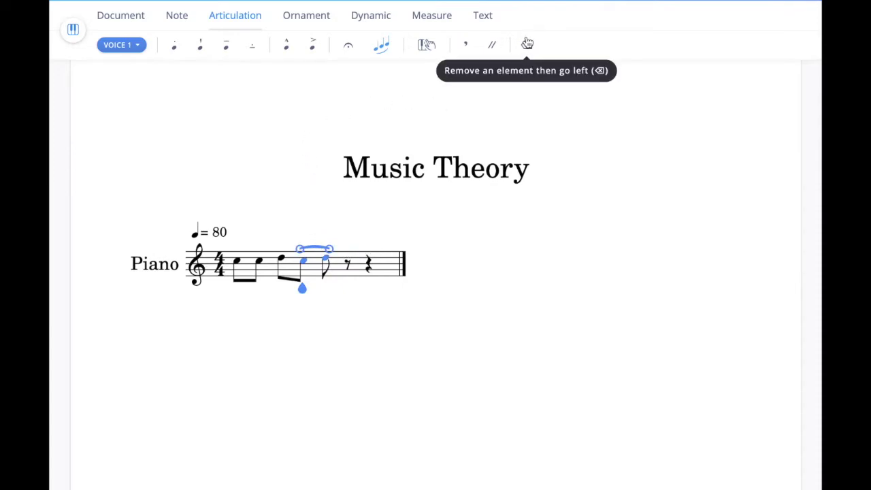
pyautogui.click(382, 47)
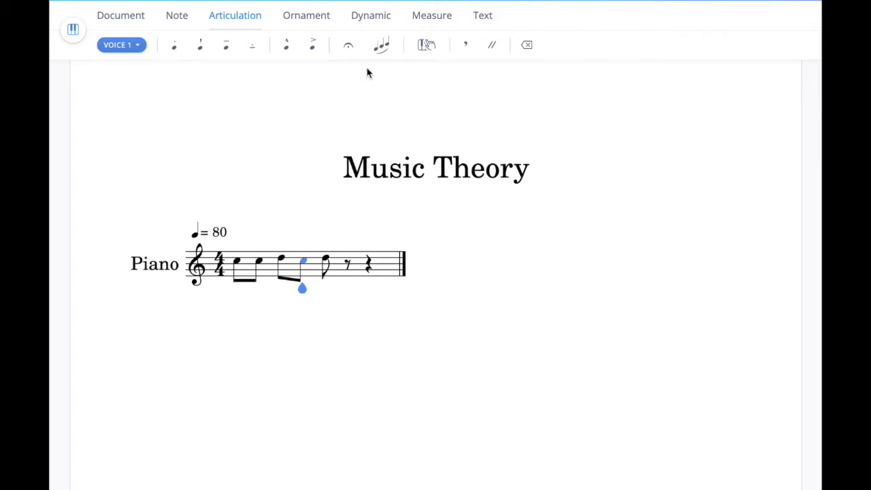
# Add a sforzando (sfz) marking to the fourth eighth note and remove it again
pyautogui.click(369, 16)
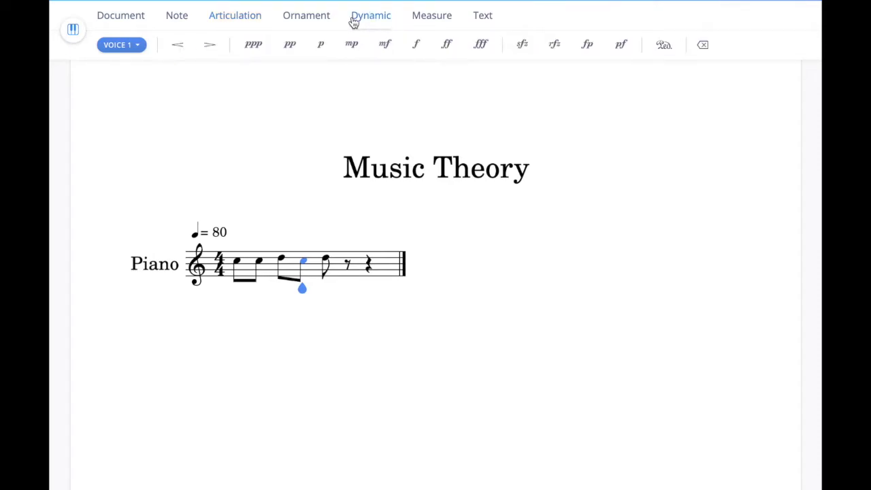
pyautogui.click(522, 46)
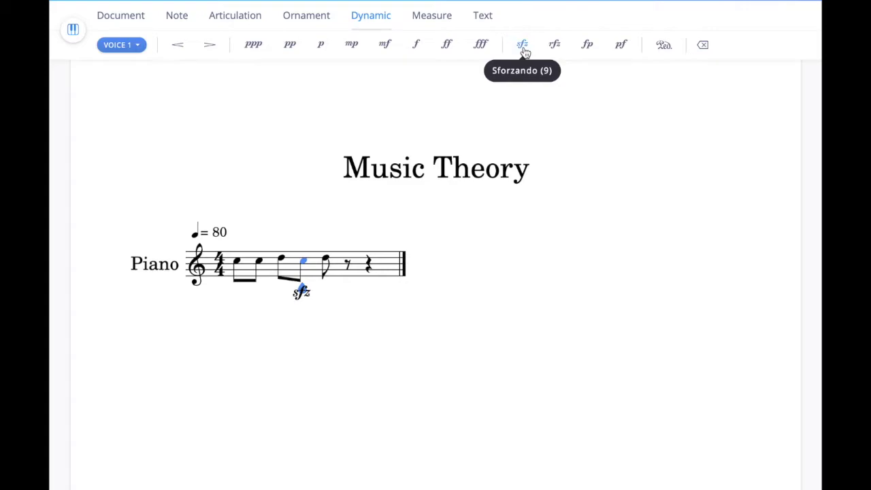
pyautogui.click(524, 52)
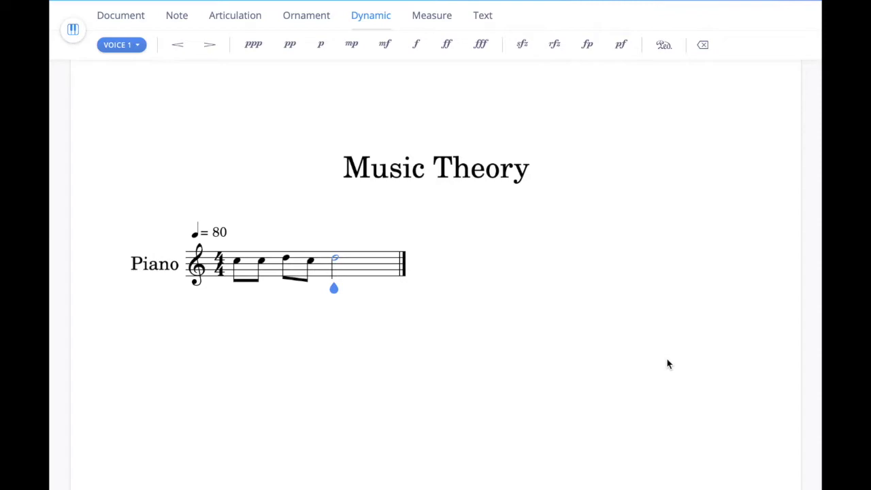
# Try a mezzo-forte marking on the first eighth note and replace it with forte (f)
pyautogui.click(237, 265)
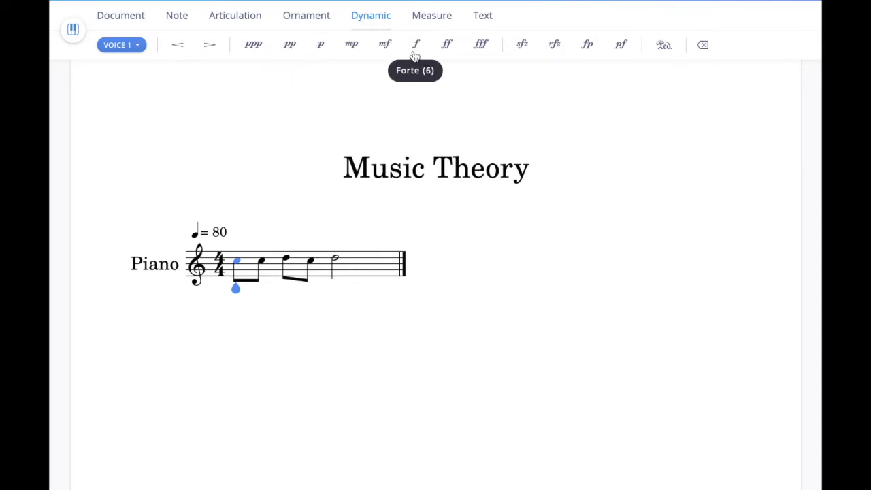
pyautogui.click(385, 46)
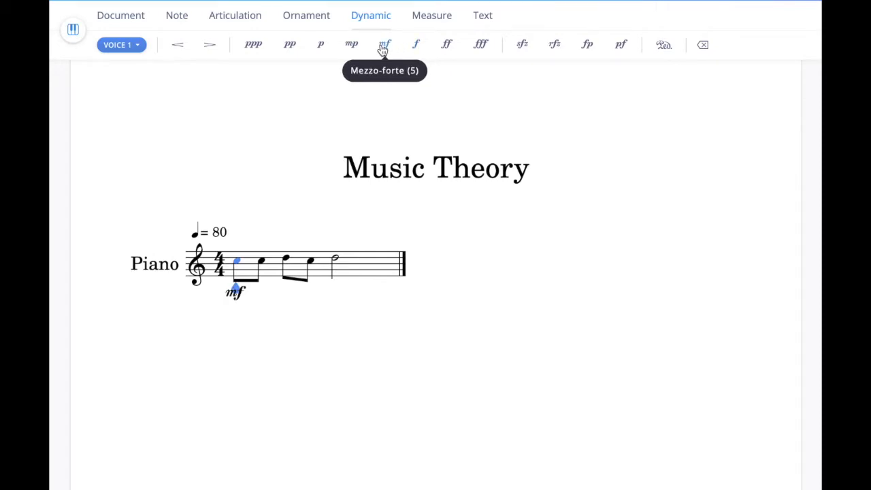
pyautogui.click(416, 49)
pyautogui.click(417, 48)
pyautogui.click(417, 49)
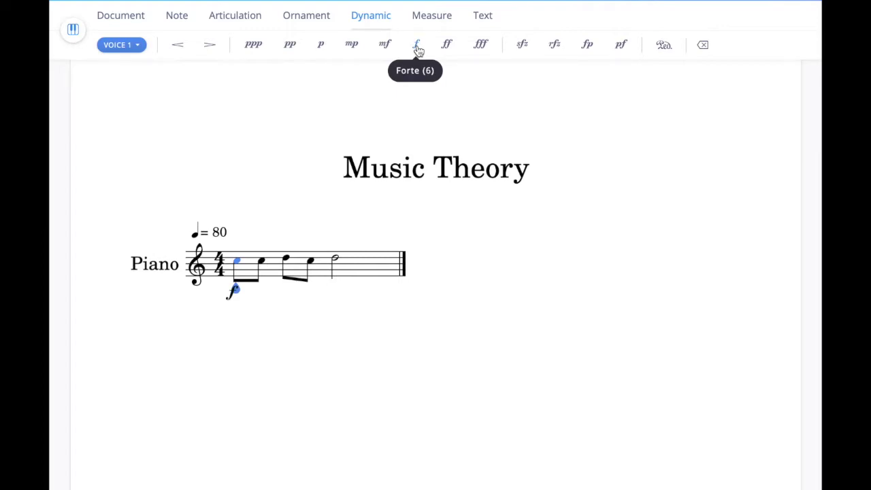
# Add a decrescendo hairpin starting at the first note and end it at the half note
pyautogui.click(182, 49)
pyautogui.click(207, 50)
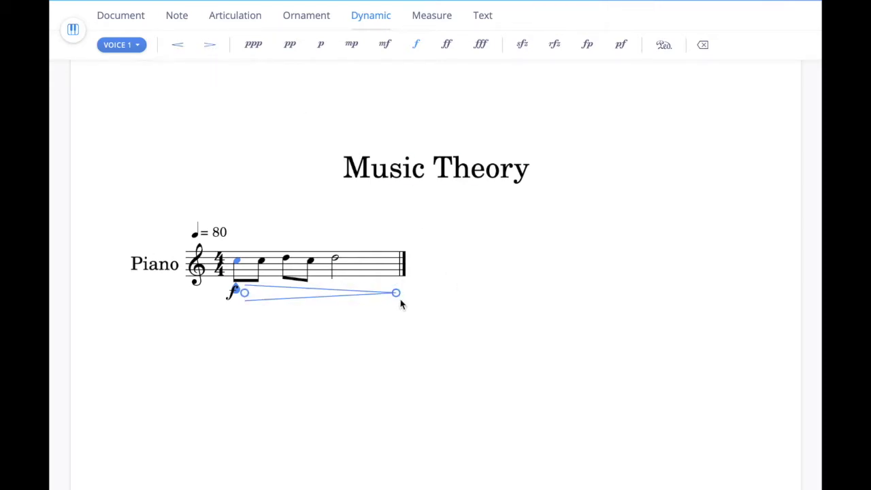
pyautogui.moveTo(396, 293); pyautogui.dragTo(331, 296)
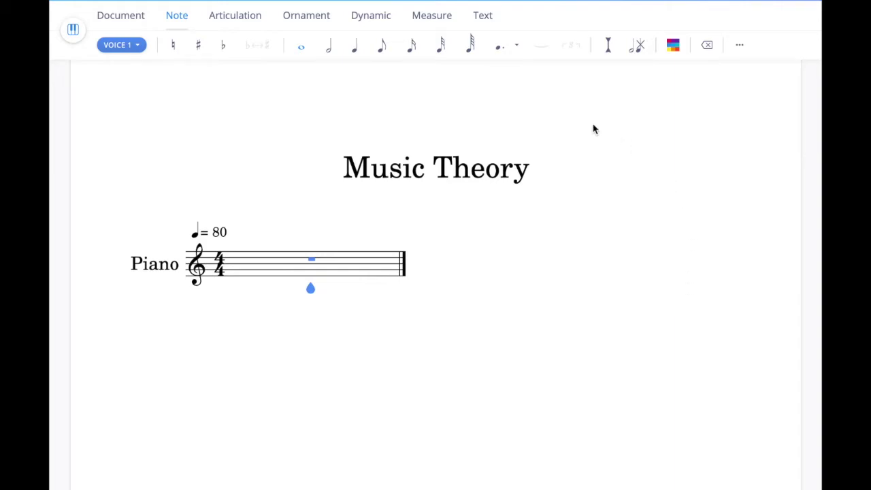
# Try key signatures of one sharp, two sharps and four flats, and return to the one without sharps or flats
pyautogui.click(433, 19)
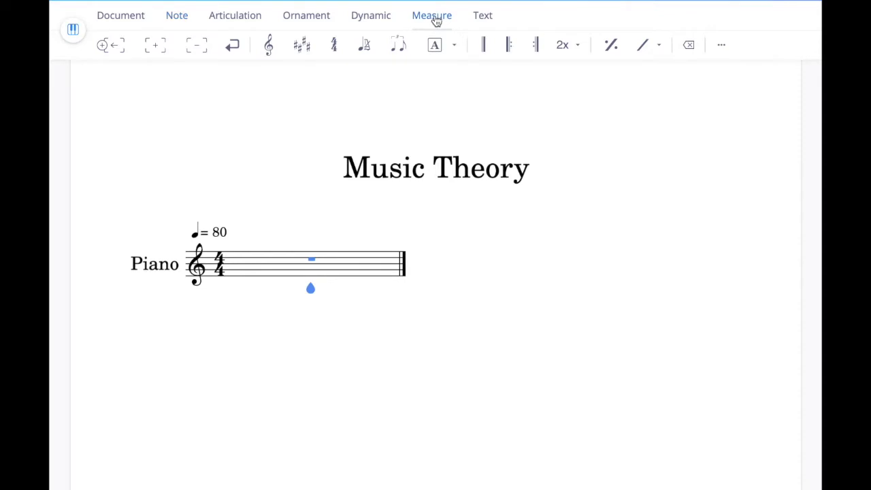
pyautogui.click(302, 47)
pyautogui.click(240, 100)
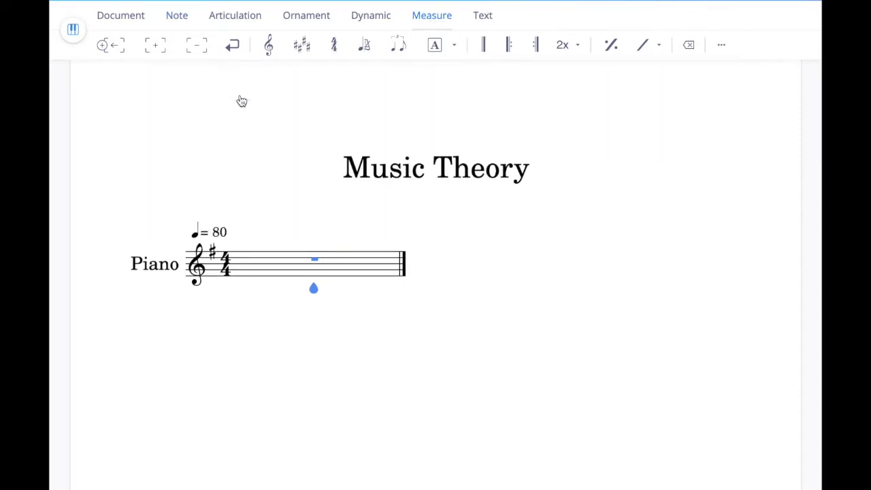
pyautogui.click(305, 47)
pyautogui.click(301, 95)
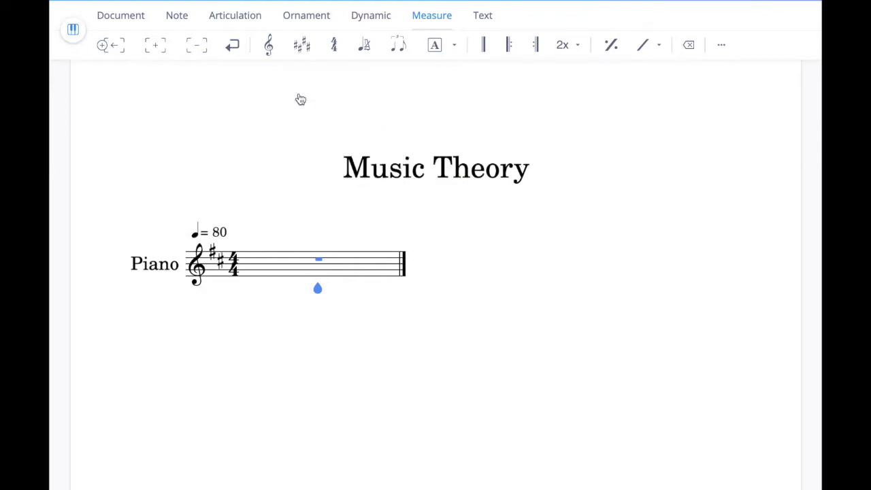
pyautogui.click(304, 47)
pyautogui.click(238, 189)
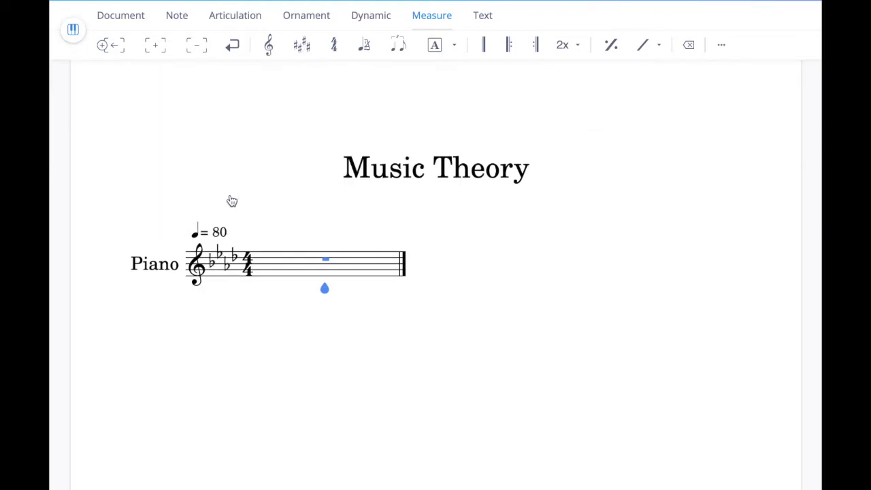
pyautogui.click(305, 45)
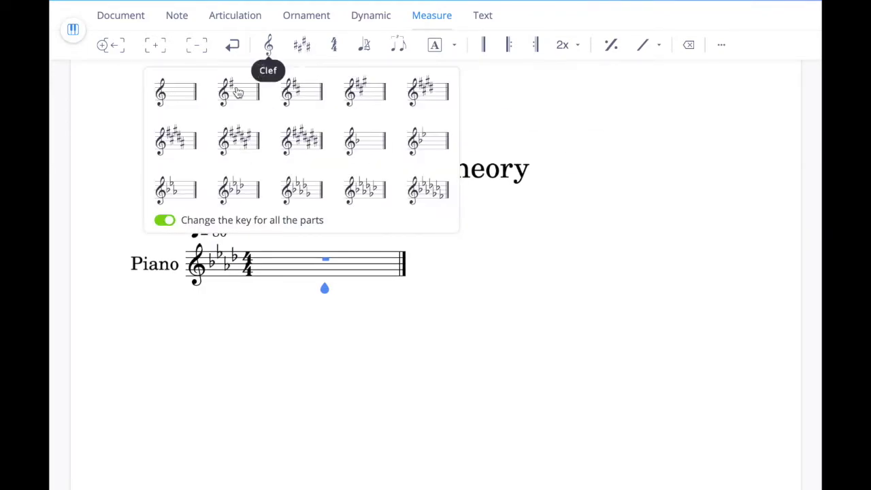
pyautogui.click(178, 97)
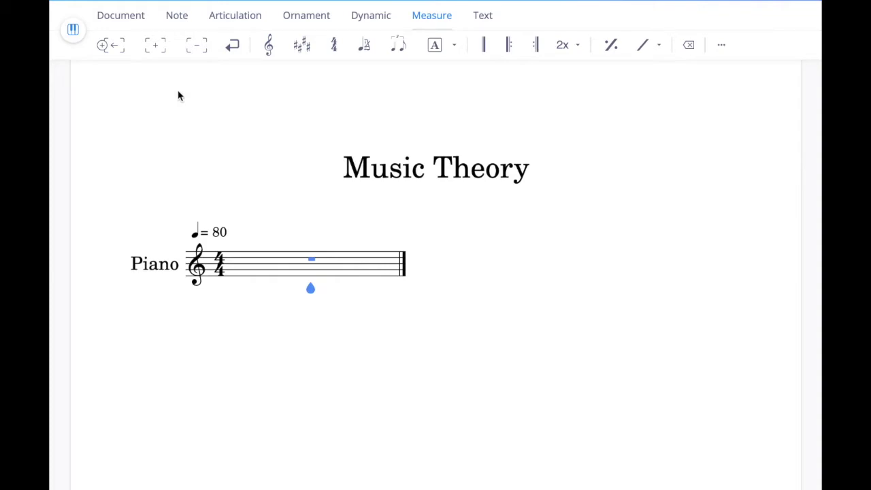
# Enter eight quarter notes rising stepwise from middle C to the C an octave above, starting in the first measure
pyautogui.click(176, 18)
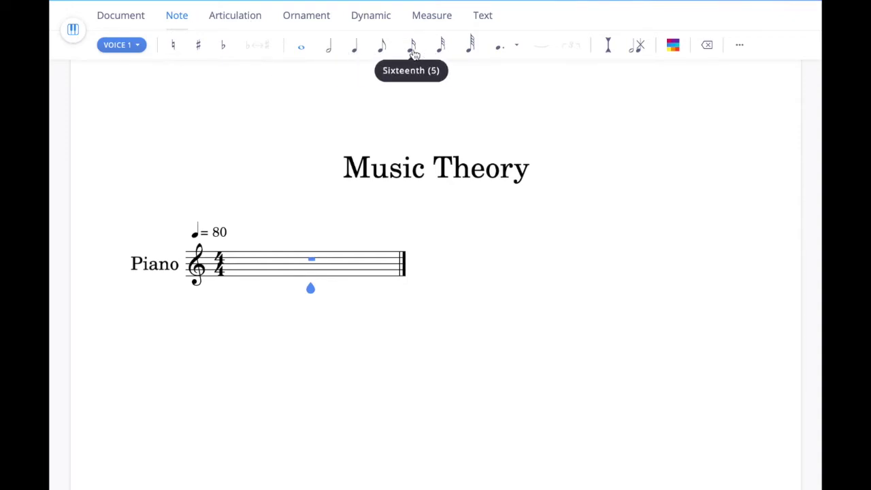
pyautogui.click(356, 49)
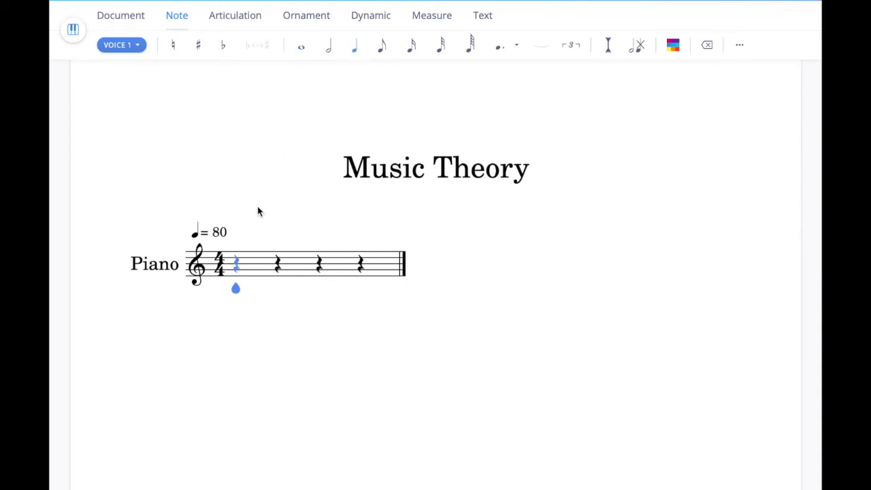
pyautogui.click(236, 287)
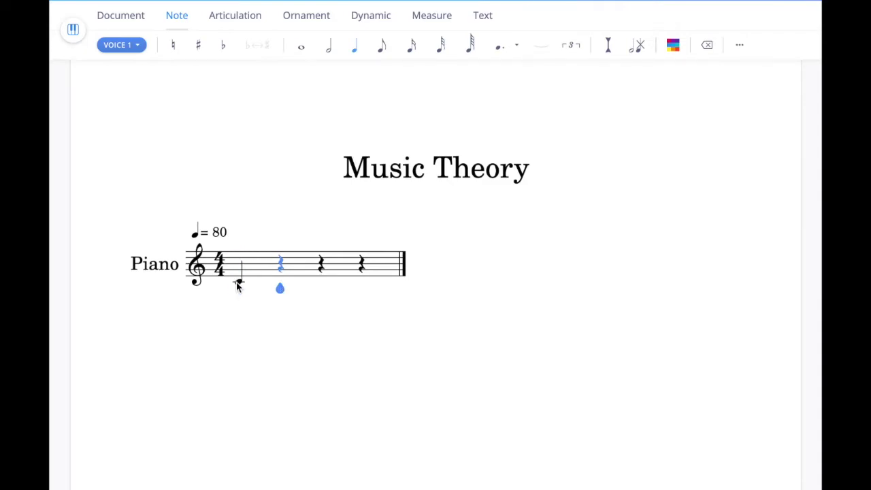
pyautogui.click(281, 285)
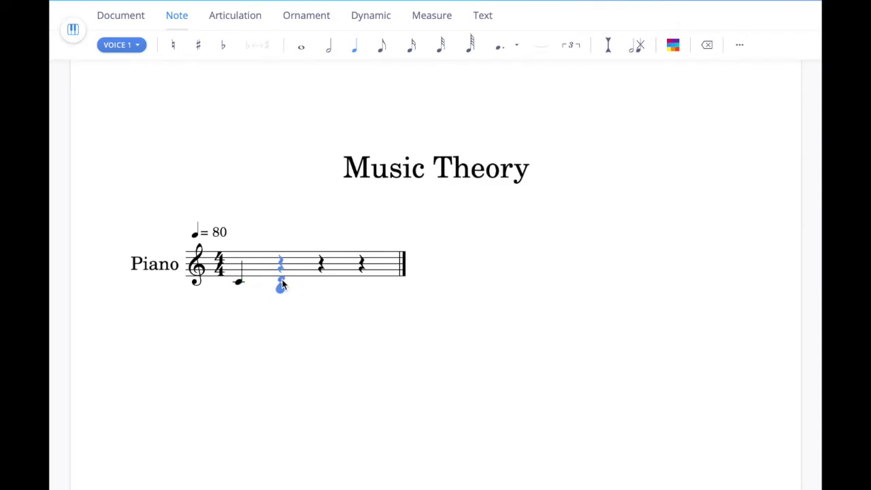
pyautogui.click(325, 280)
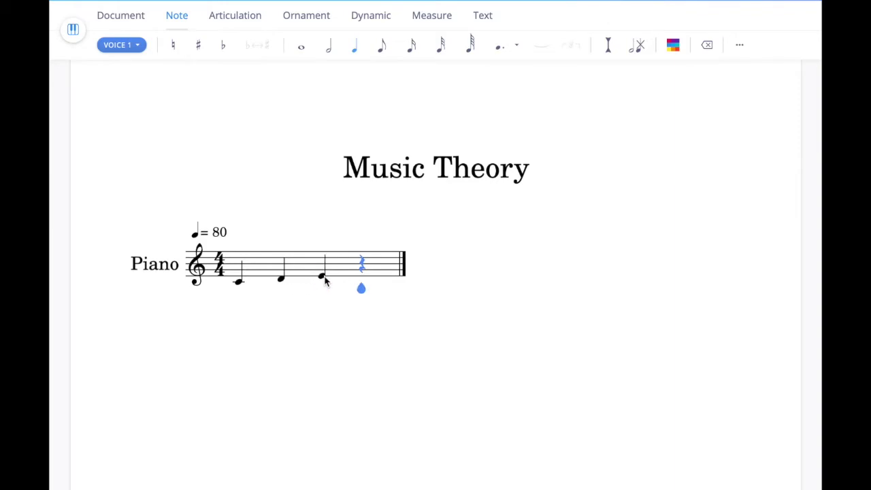
pyautogui.click(362, 273)
pyautogui.click(418, 269)
pyautogui.click(460, 265)
pyautogui.click(501, 261)
pyautogui.click(545, 260)
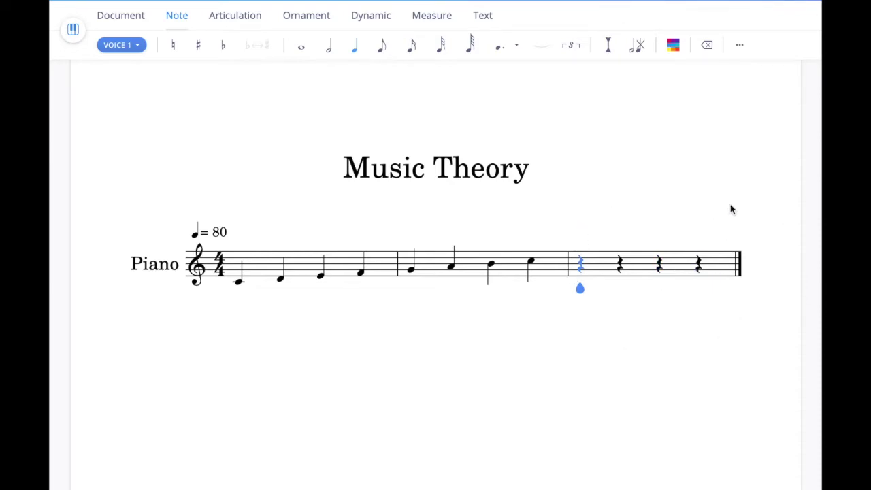
# Delete the empty third measure and remove the third note (E) from the first measure
pyautogui.click(439, 22)
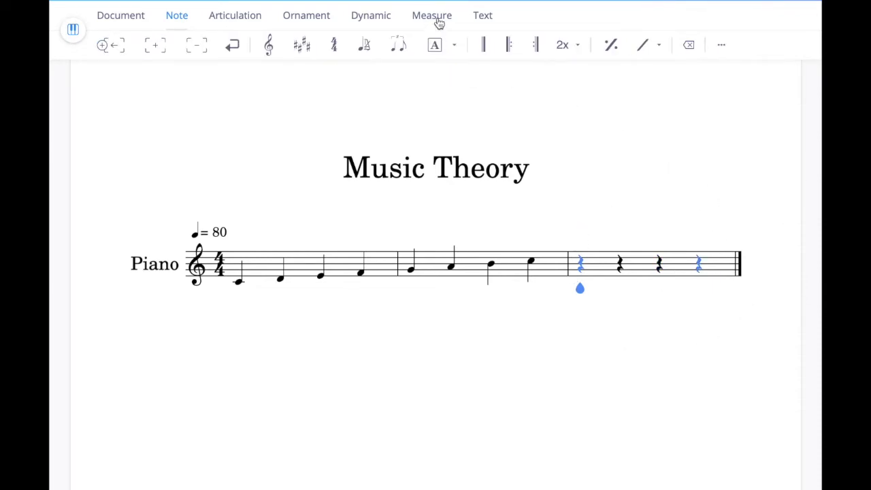
pyautogui.click(197, 52)
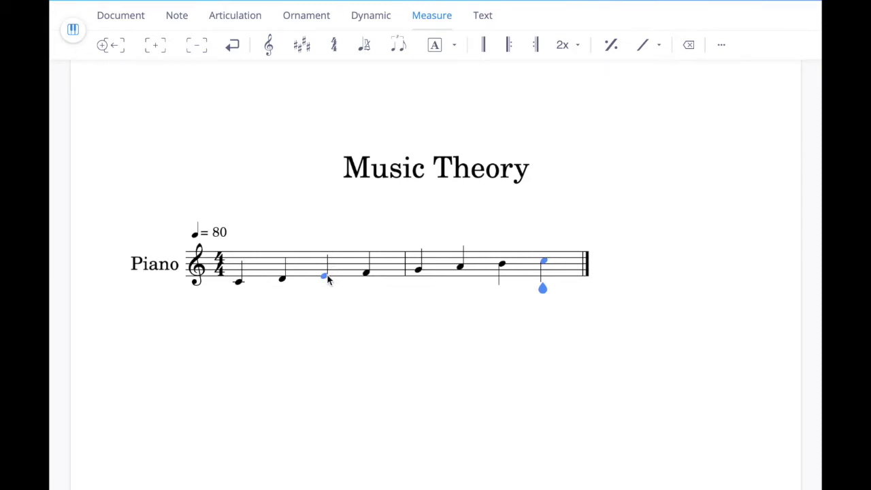
pyautogui.moveTo(326, 277)
pyautogui.mouseDown()
pyautogui.moveTo(326, 255)
pyautogui.moveTo(327, 270)
pyautogui.mouseUp()
pyautogui.click(327, 271)
pyautogui.click(690, 46)
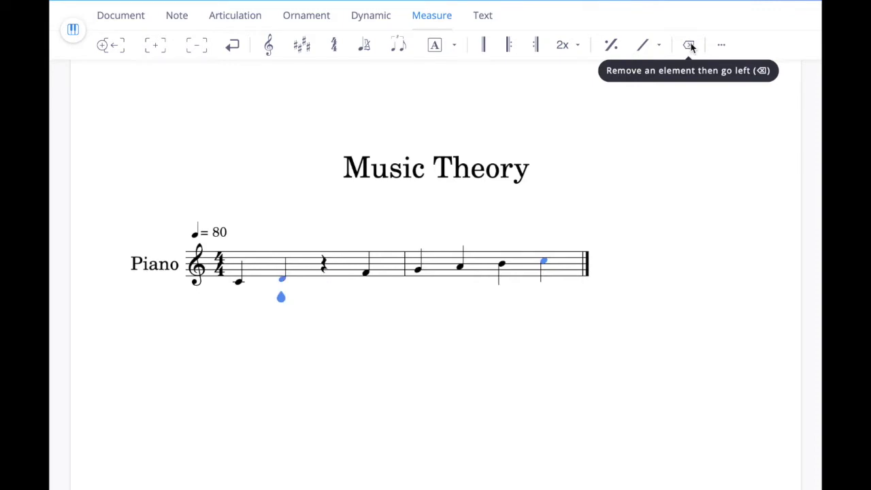
# Apply flats to the third note (B) of the second measure, including a double flat
pyautogui.click(503, 267)
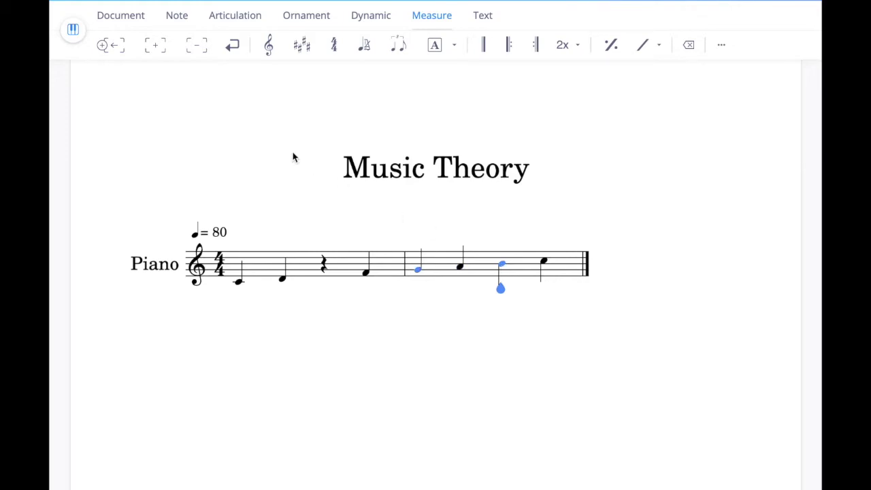
pyautogui.click(177, 15)
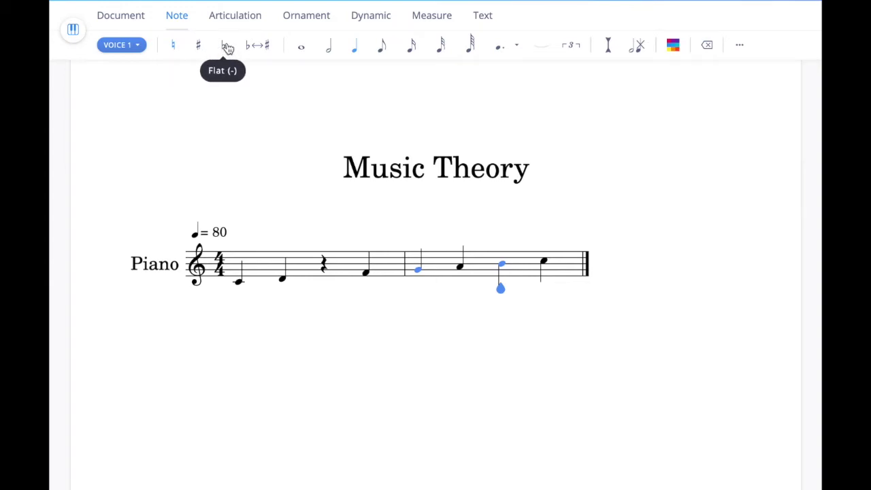
pyautogui.click(228, 46)
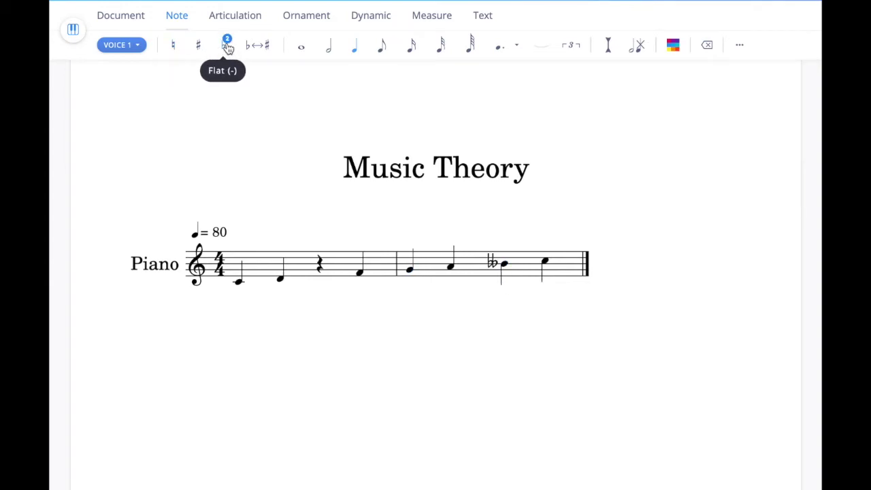
pyautogui.click(227, 46)
pyautogui.click(227, 46)
pyautogui.click(227, 47)
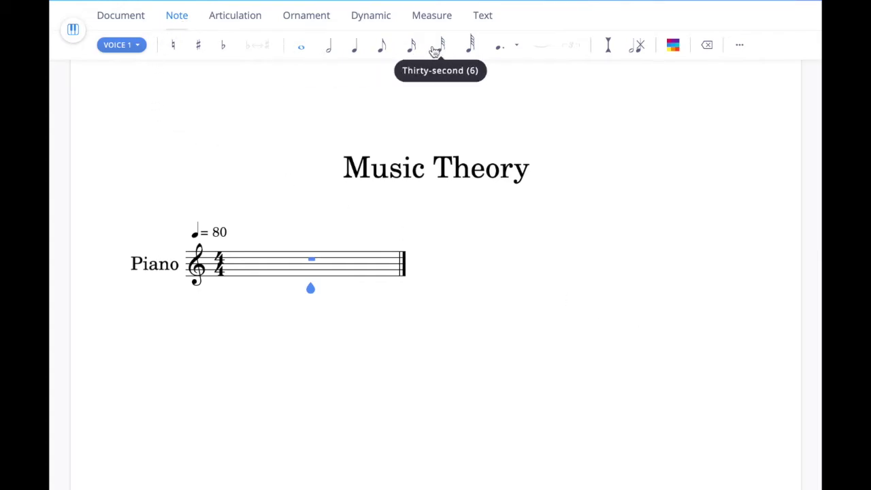
# Enter two quarter-note chords on the first two beats: G-B-D and A-C-E
pyautogui.click(355, 53)
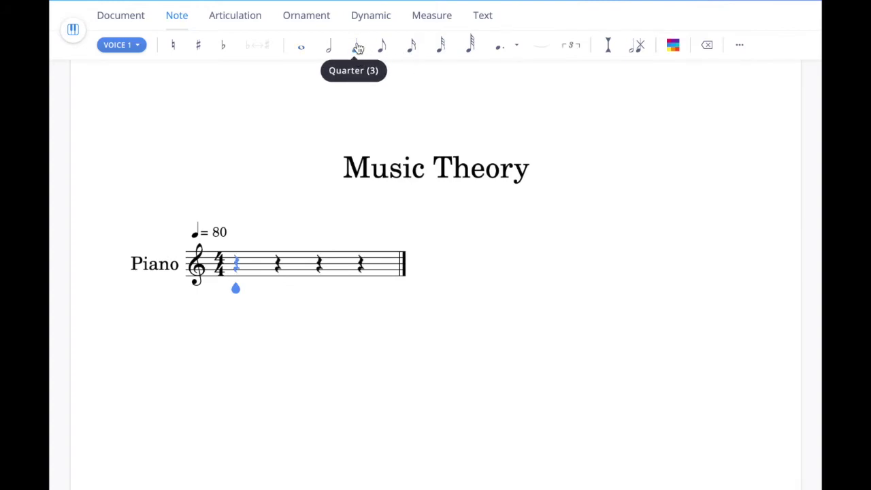
pyautogui.click(235, 270)
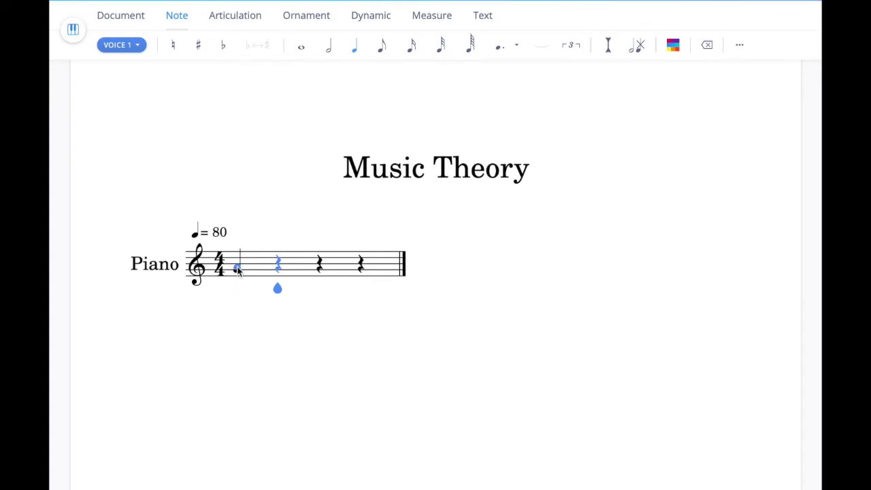
pyautogui.click(237, 265)
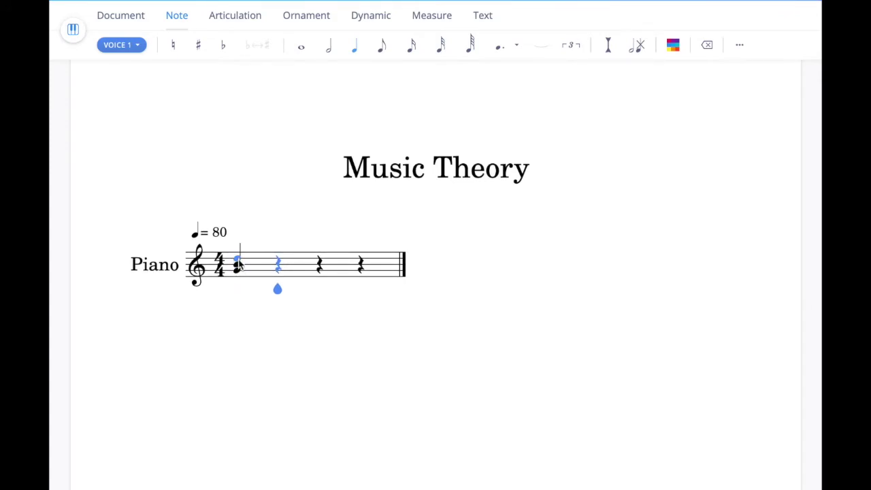
pyautogui.click(238, 264)
pyautogui.click(279, 265)
pyautogui.click(280, 265)
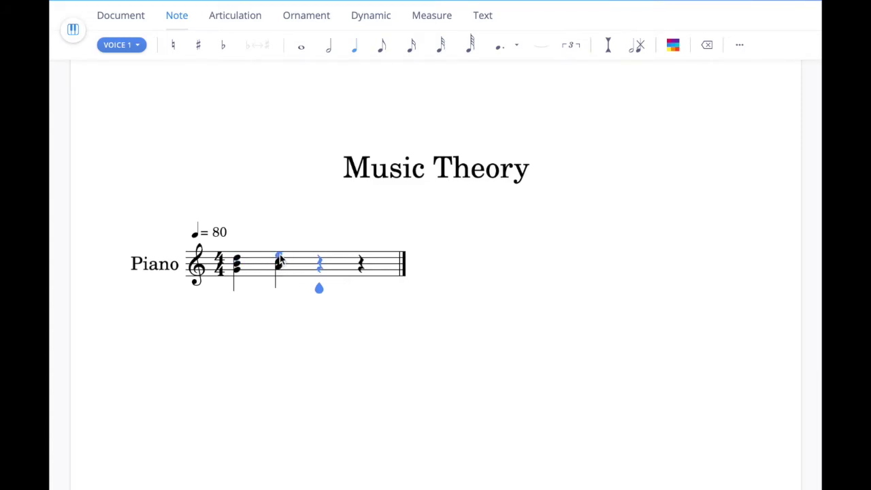
pyautogui.click(279, 254)
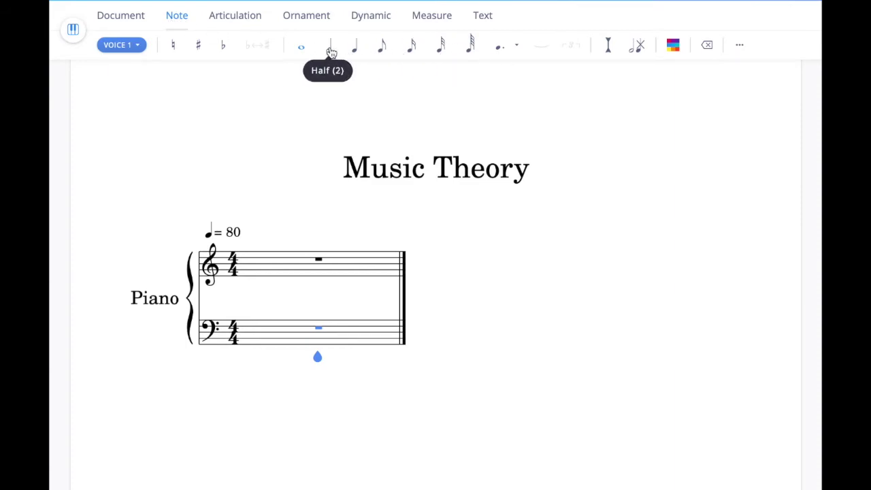
# Enter a half note A in the bass staff, and eighth notes A and C plus a quarter note E in the treble staff
pyautogui.click(331, 53)
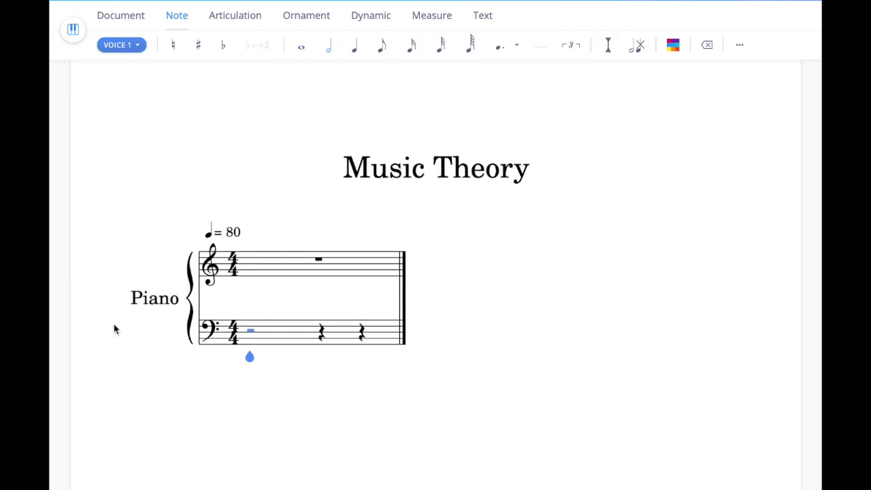
pyautogui.click(250, 341)
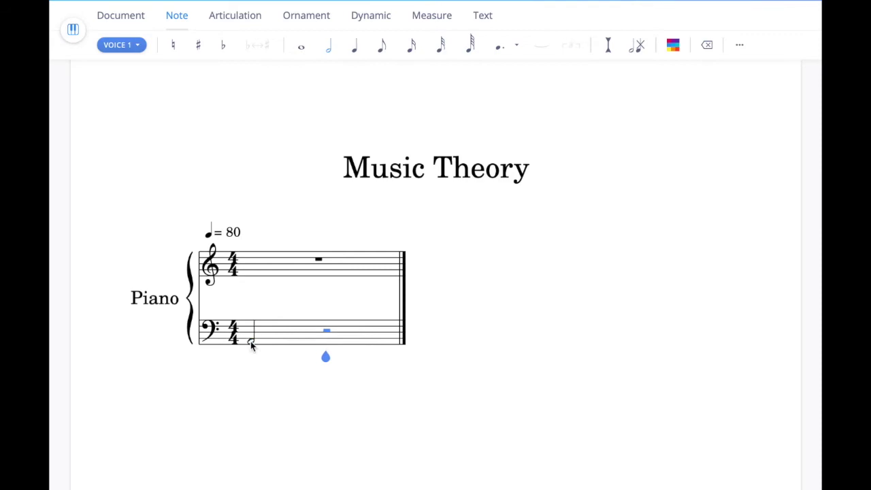
pyautogui.click(314, 265)
pyautogui.click(383, 48)
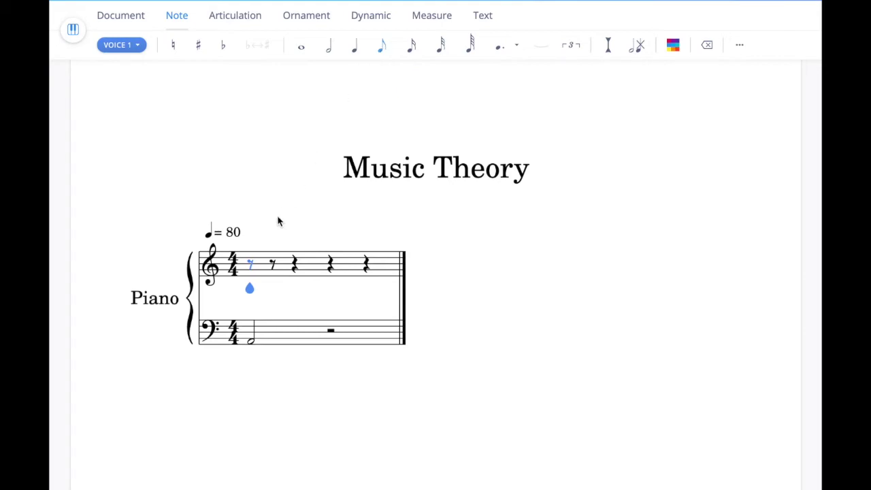
pyautogui.click(250, 268)
pyautogui.click(281, 263)
pyautogui.press('5')
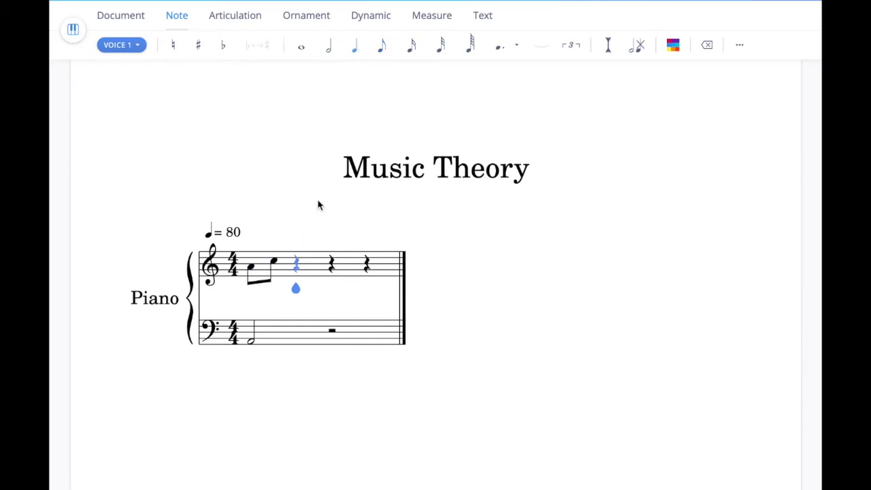
pyautogui.click(297, 258)
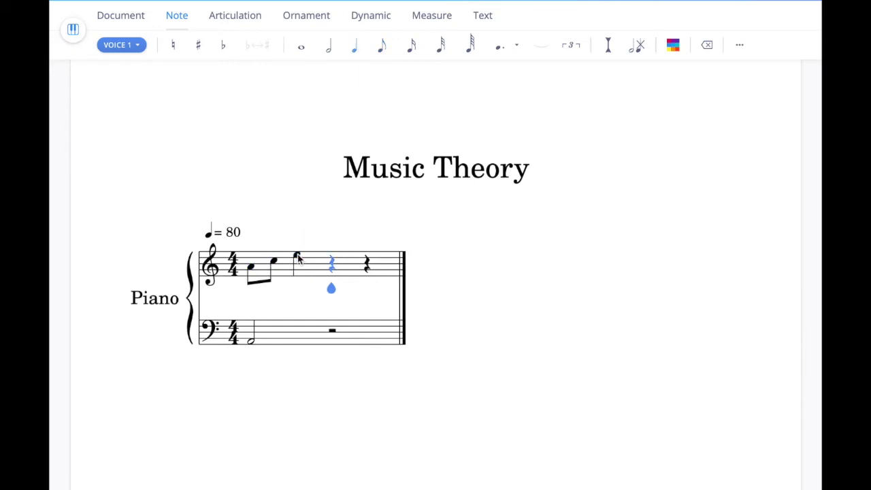
# Insert a measure after the first and enter a half note middle C and an eighth note C an octave higher in its treble staff
pyautogui.click(432, 14)
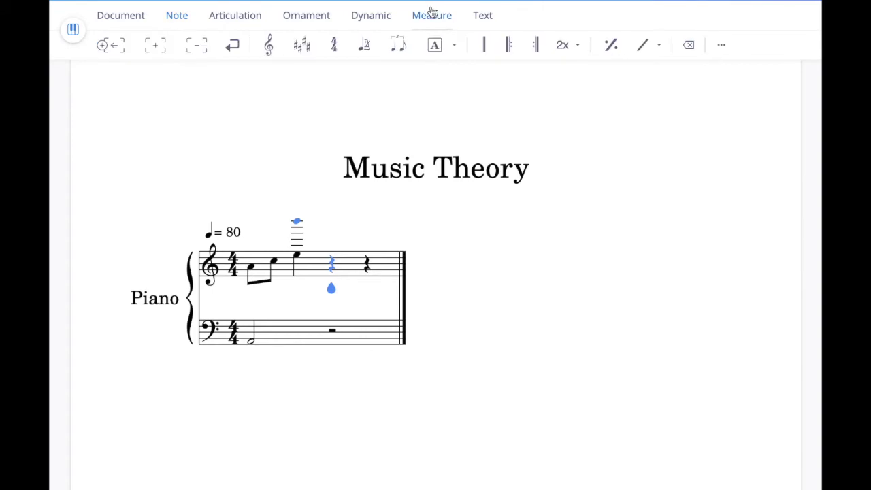
pyautogui.click(157, 49)
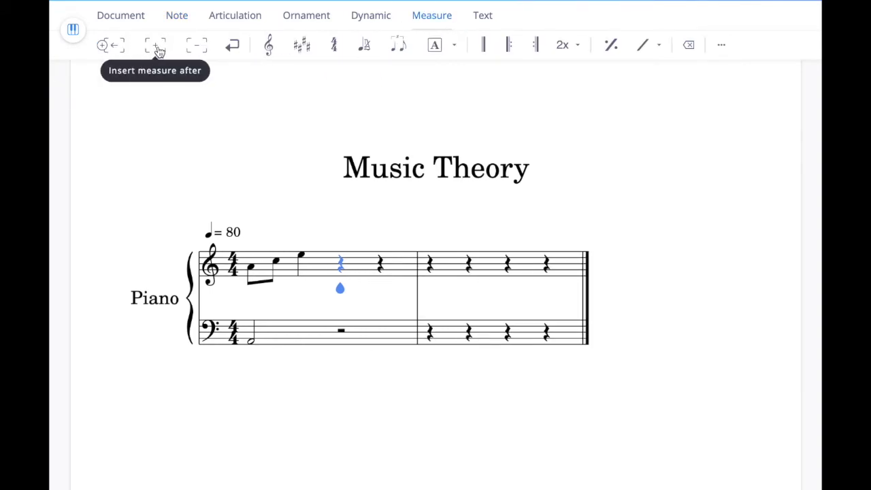
pyautogui.click(430, 269)
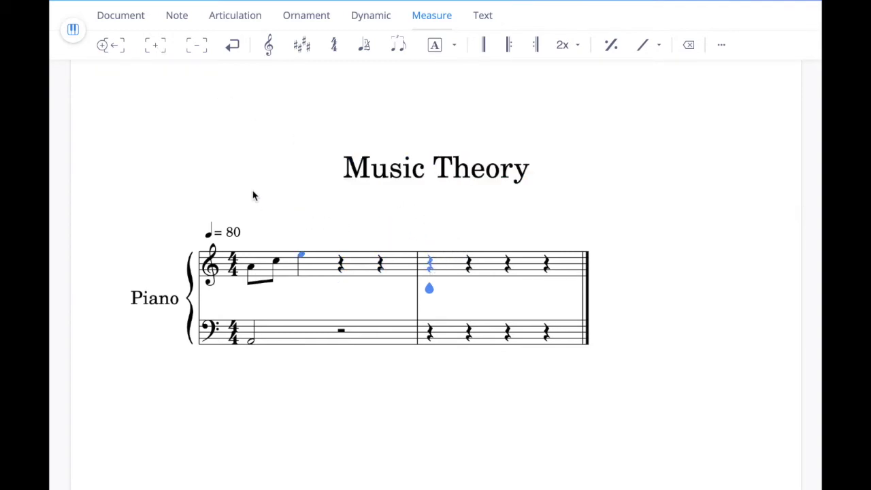
pyautogui.click(178, 15)
pyautogui.click(328, 45)
pyautogui.press('c')
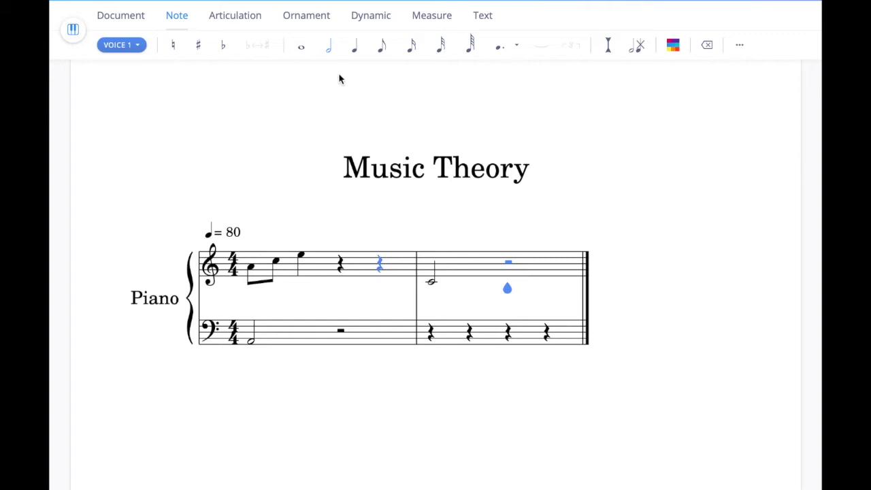
pyautogui.click(505, 267)
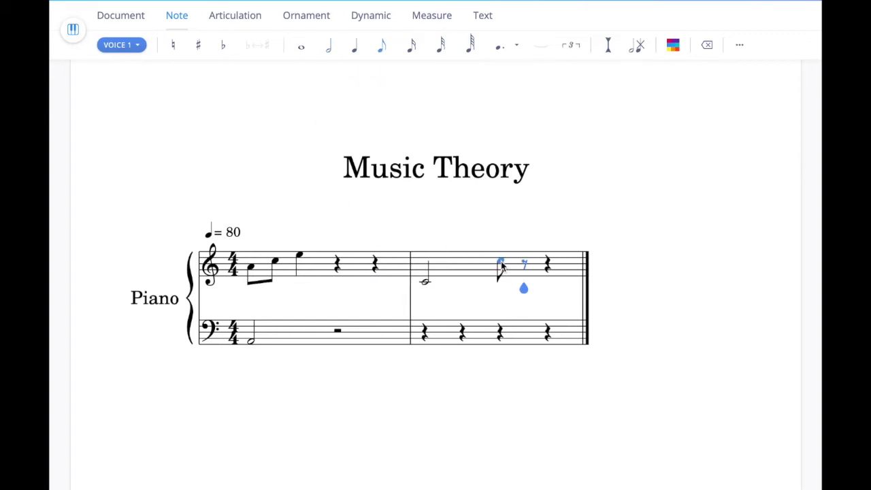
# Add a glissando from the half note C to the eighth note C in the second measure
pyautogui.click(427, 285)
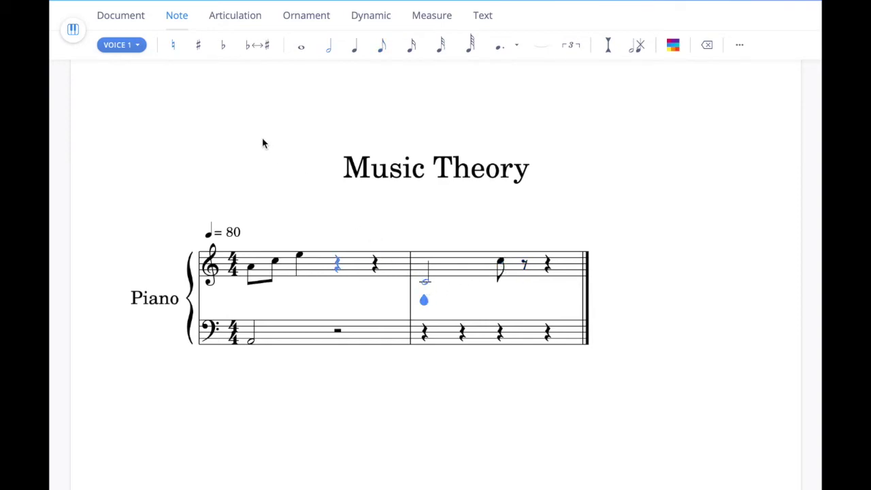
pyautogui.click(315, 24)
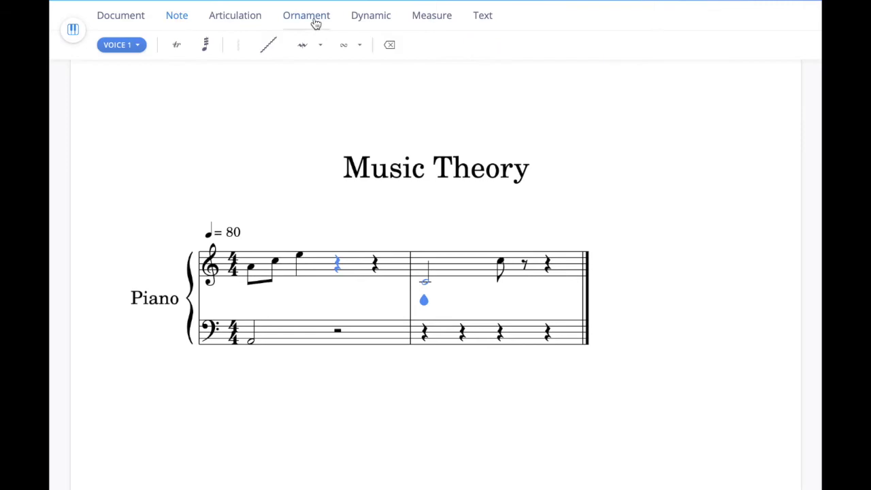
pyautogui.click(266, 49)
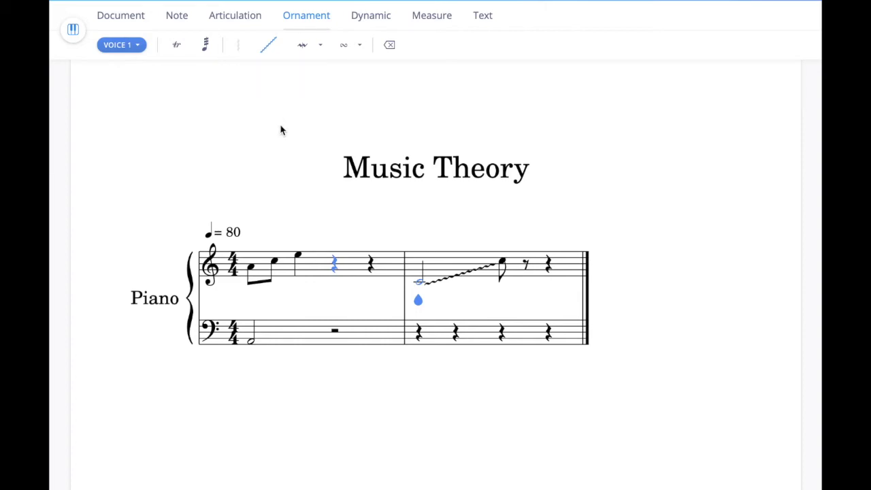
# Add a pedal marking to the bass staff's half note A and shorten it to end near the half rest
pyautogui.click(251, 343)
pyautogui.click(372, 20)
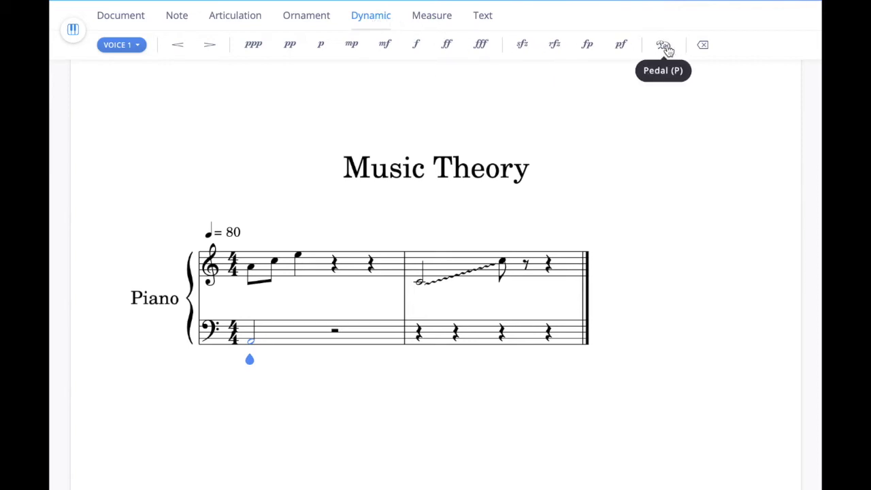
pyautogui.click(668, 51)
pyautogui.moveTo(401, 355); pyautogui.dragTo(324, 356)
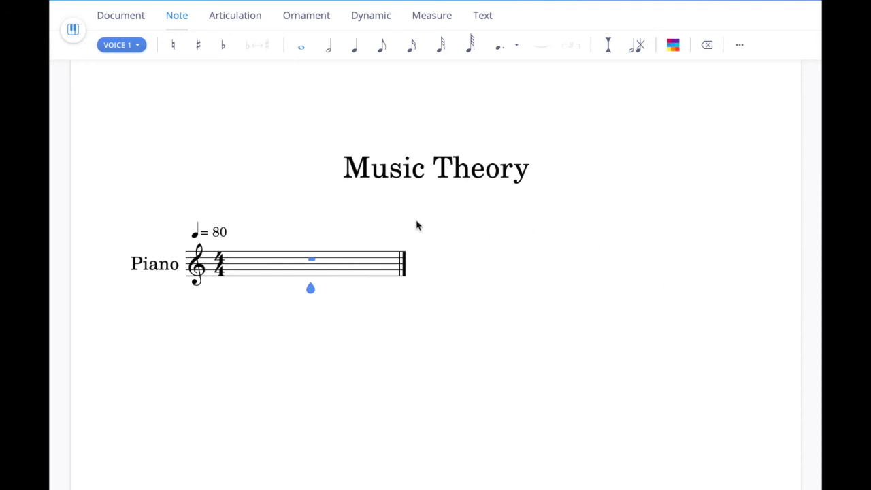
# Change the tempo marking's beat unit to a dotted quarter note and save it
pyautogui.click(195, 235)
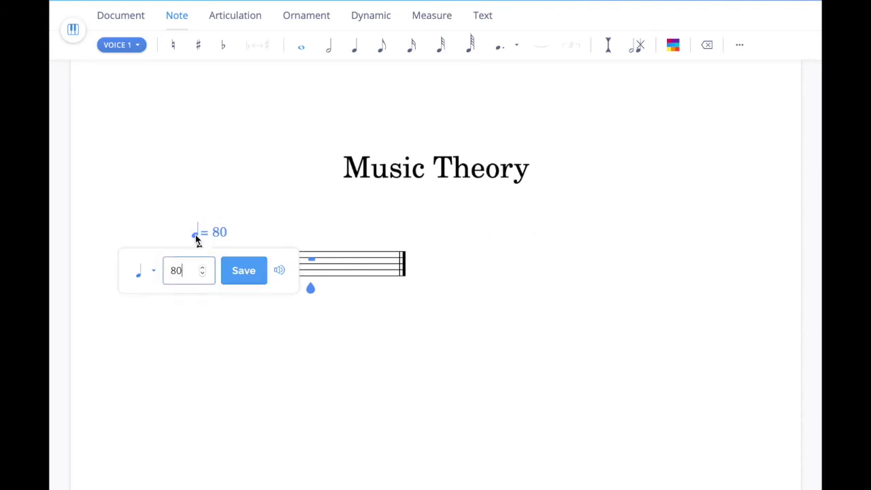
pyautogui.click(150, 273)
pyautogui.click(150, 273)
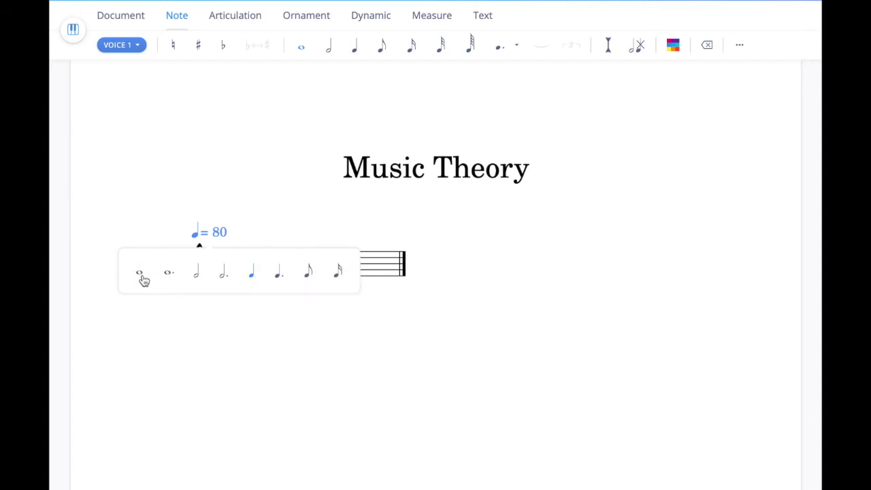
pyautogui.click(282, 279)
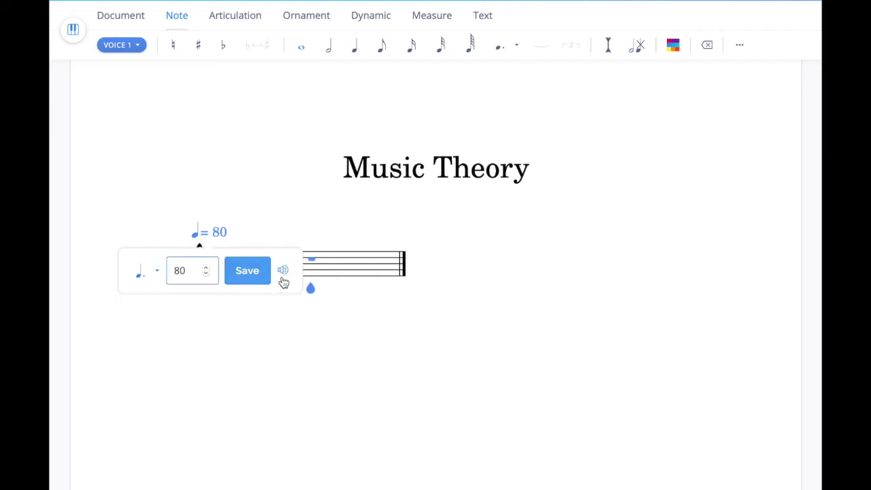
pyautogui.click(248, 274)
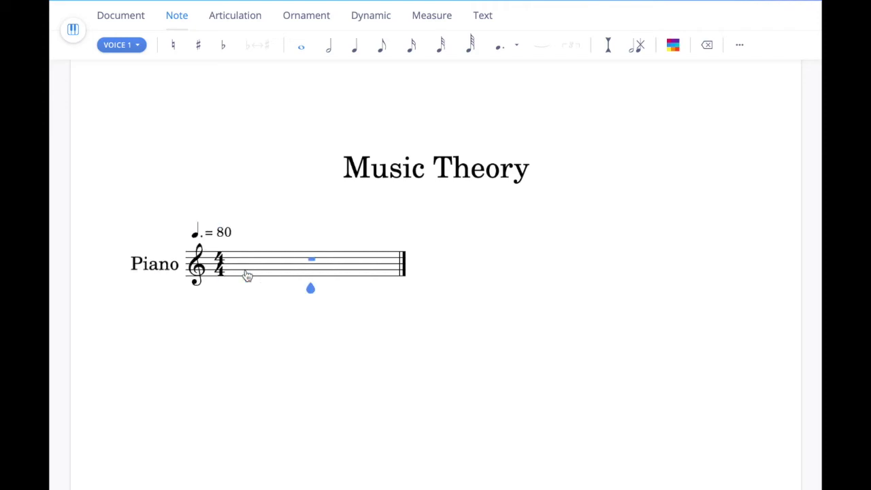
# Change the tempo marking's beat unit to an eighth note and save it
pyautogui.click(193, 236)
pyautogui.click(156, 273)
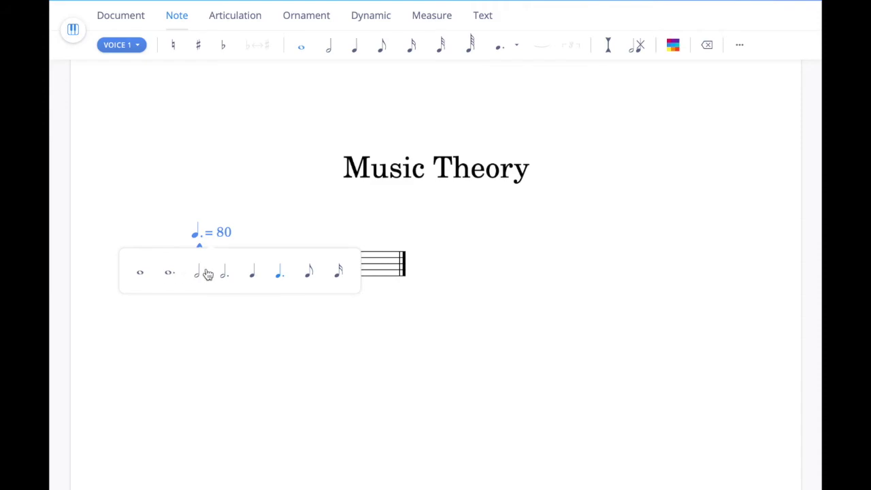
pyautogui.click(309, 276)
pyautogui.click(261, 279)
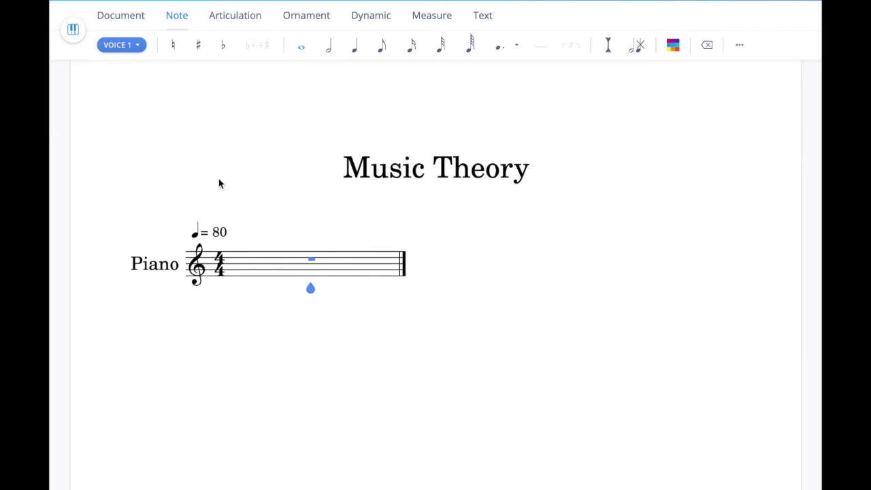
# Add a Drum Set from the Percussion family to the score's instruments
pyautogui.click(72, 32)
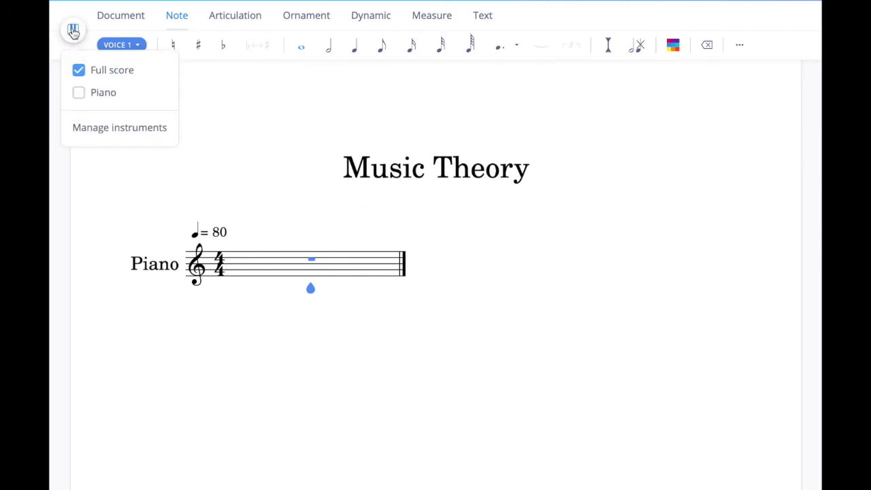
pyautogui.click(114, 134)
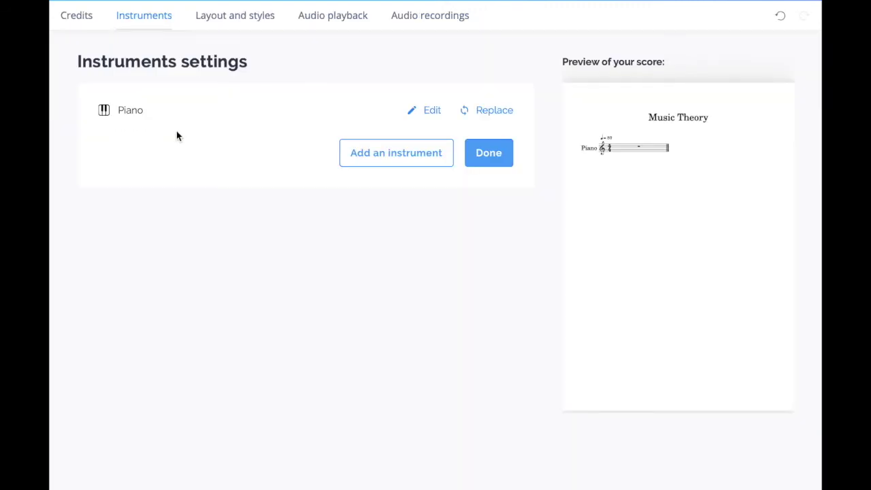
pyautogui.click(378, 160)
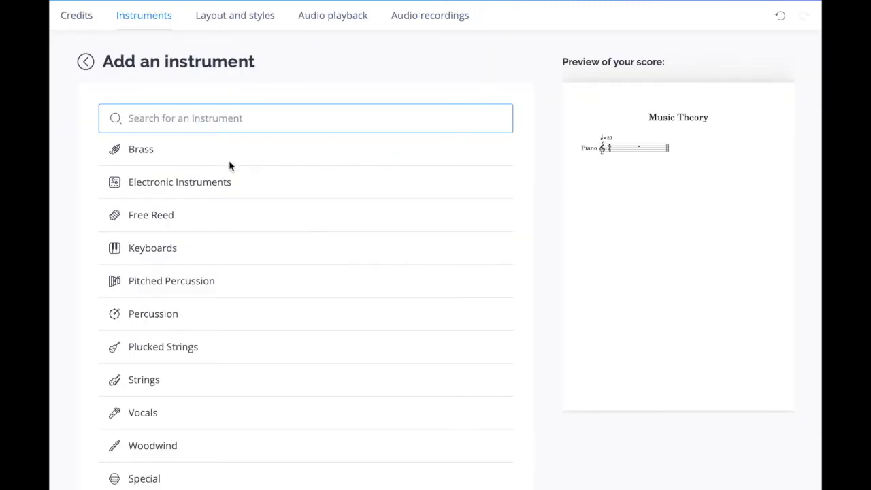
pyautogui.click(167, 314)
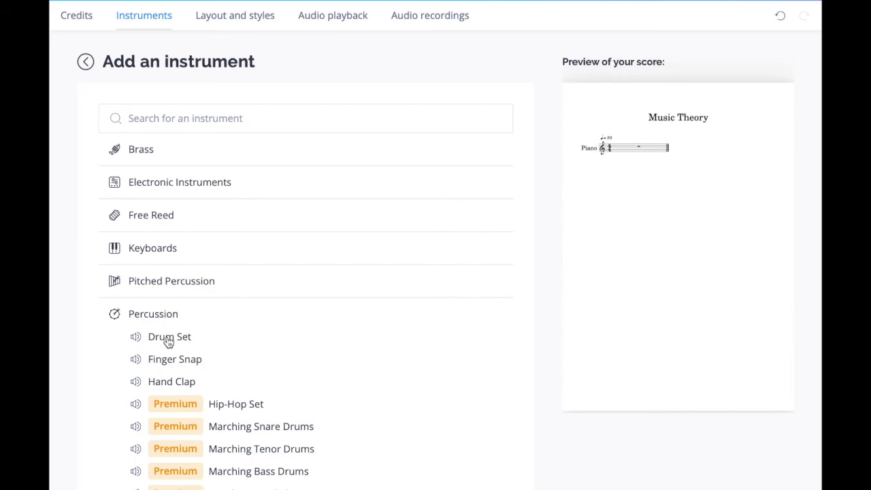
pyautogui.click(170, 338)
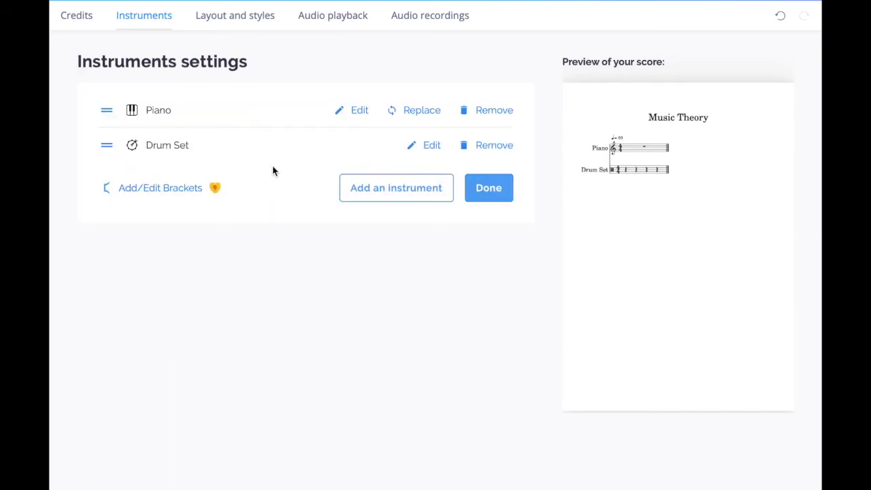
# Remove the Piano from the score's instruments and return to the score
pyautogui.click(488, 110)
pyautogui.click(471, 113)
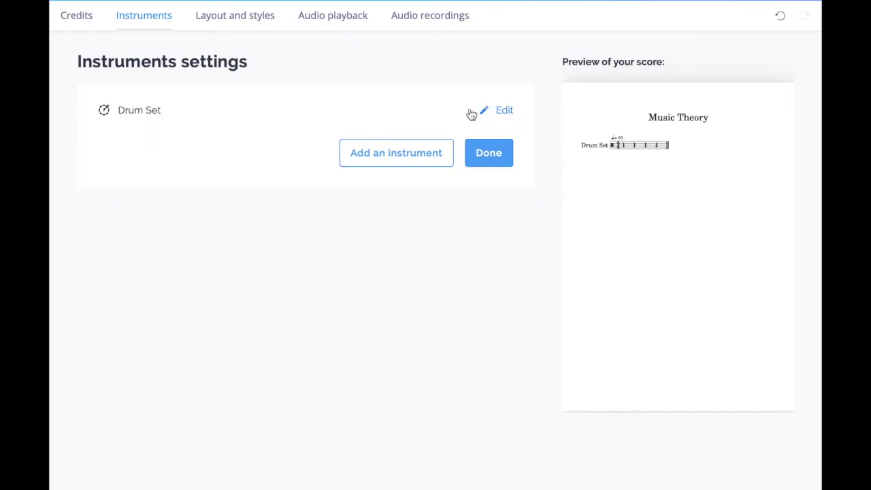
pyautogui.click(487, 153)
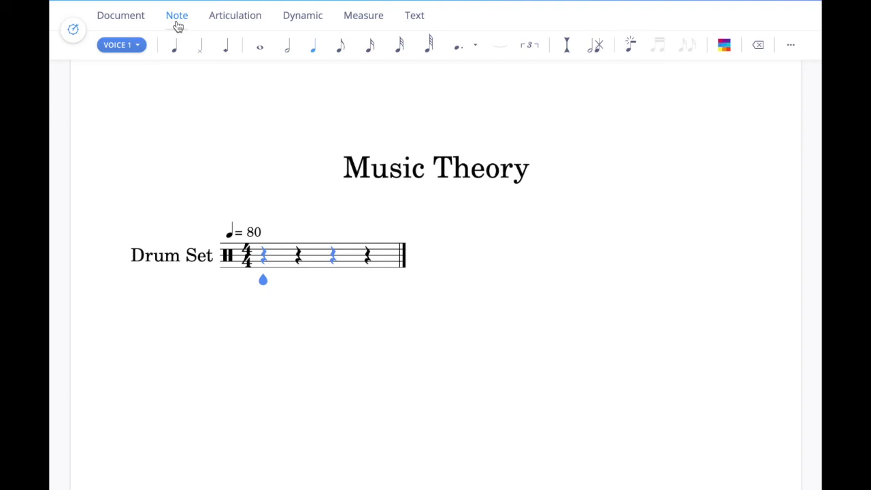
# Fill the first measure with eight eighth-note hi-hat hits above the top staff line in voice 1
pyautogui.click(343, 48)
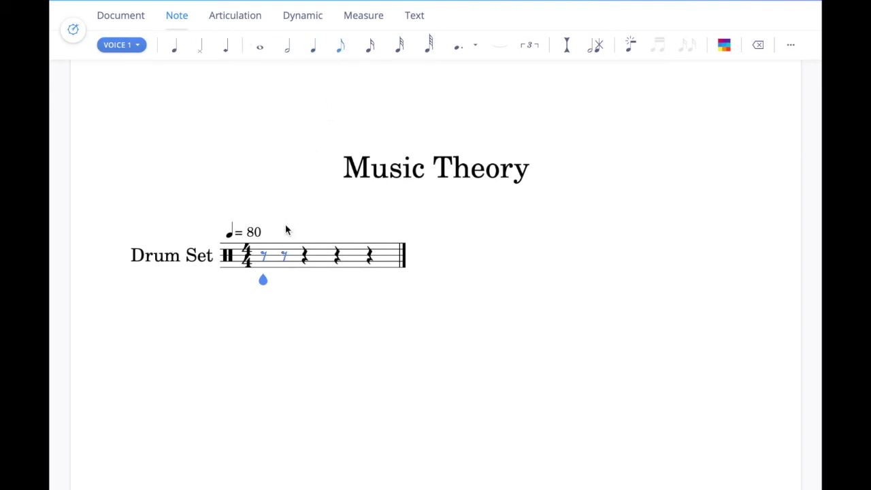
pyautogui.click(265, 245)
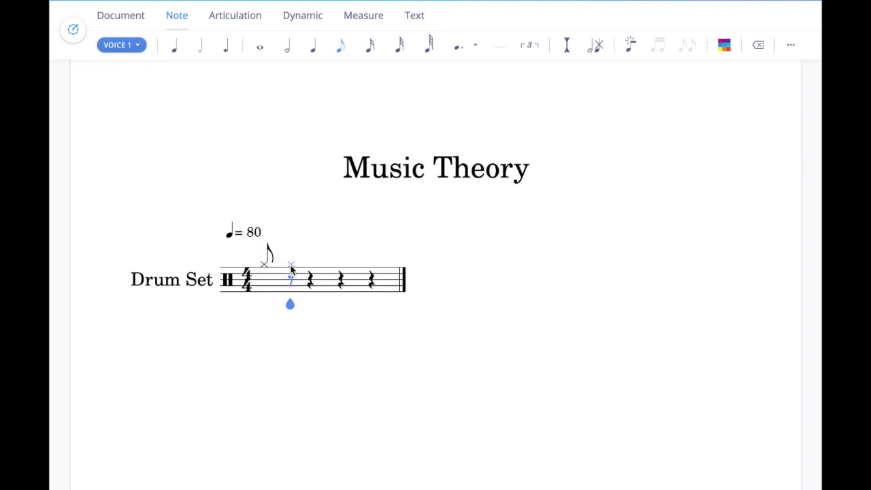
pyautogui.click(291, 269)
pyautogui.click(306, 269)
pyautogui.click(325, 269)
pyautogui.click(342, 269)
pyautogui.click(357, 269)
pyautogui.click(367, 269)
pyautogui.click(388, 269)
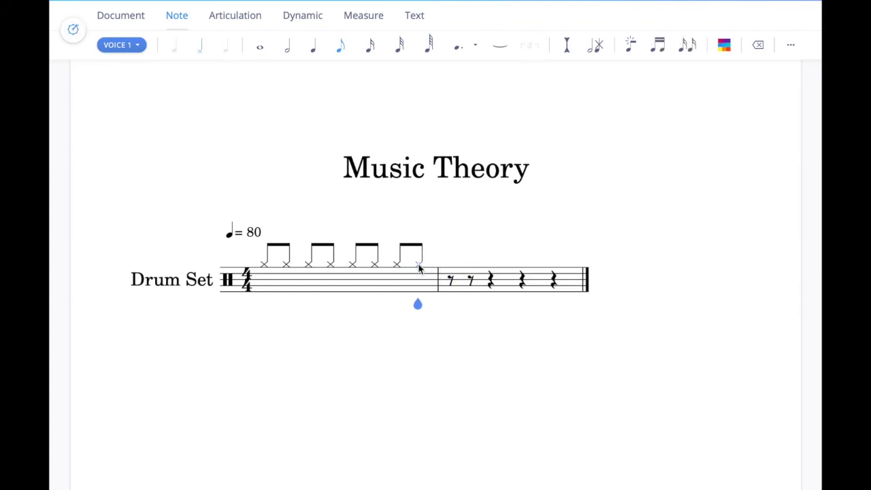
# In voice 2, enter quarter notes for bass drum, snare and bass drum on beats one to three of the first measure
pyautogui.click(137, 47)
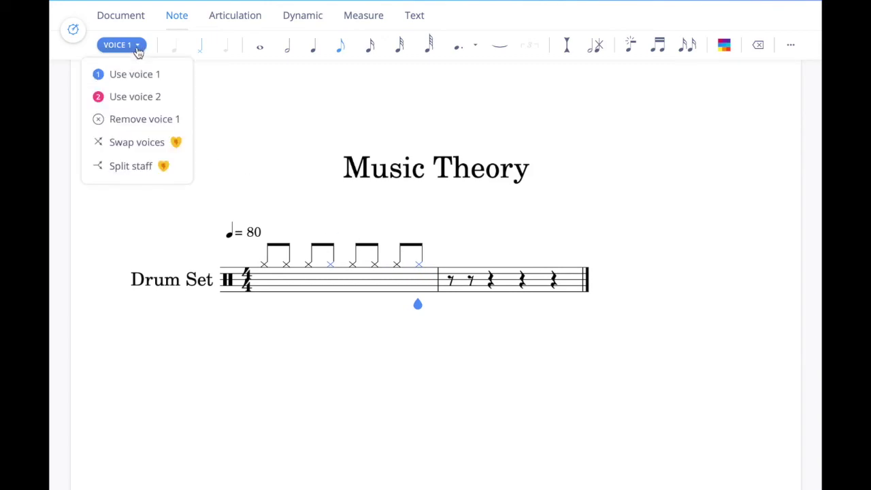
pyautogui.click(154, 97)
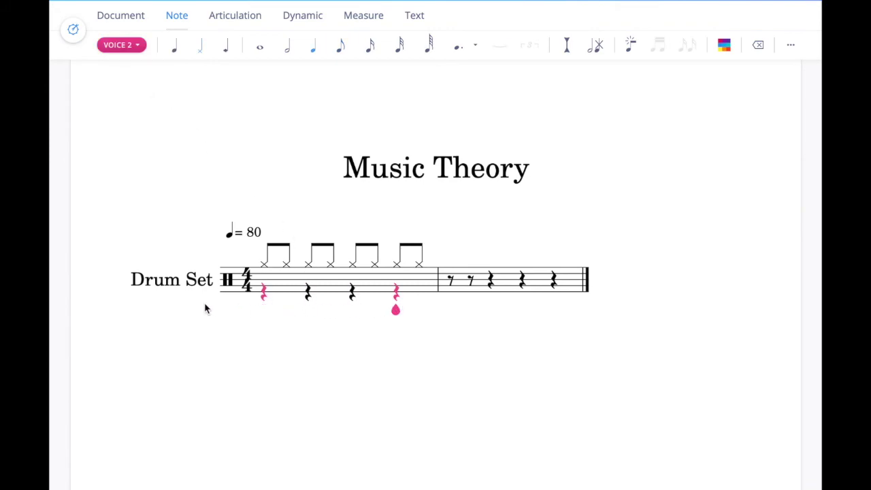
pyautogui.click(264, 293)
pyautogui.click(265, 292)
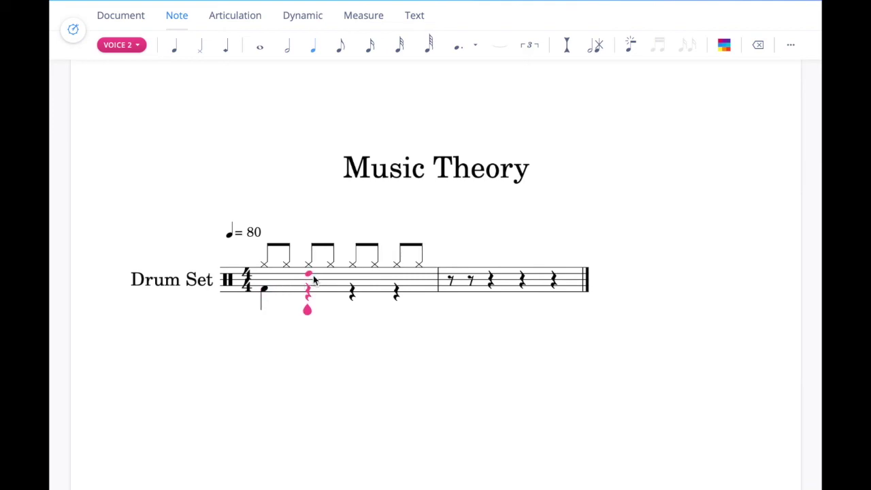
pyautogui.click(310, 279)
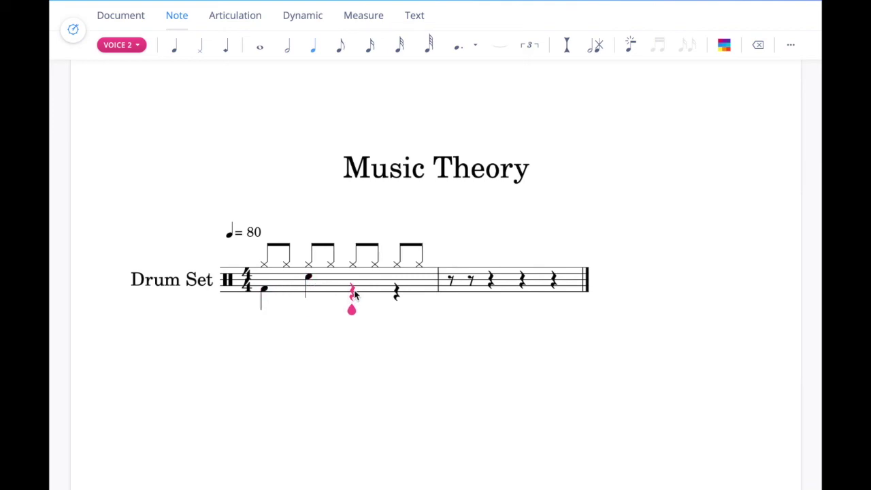
pyautogui.click(352, 291)
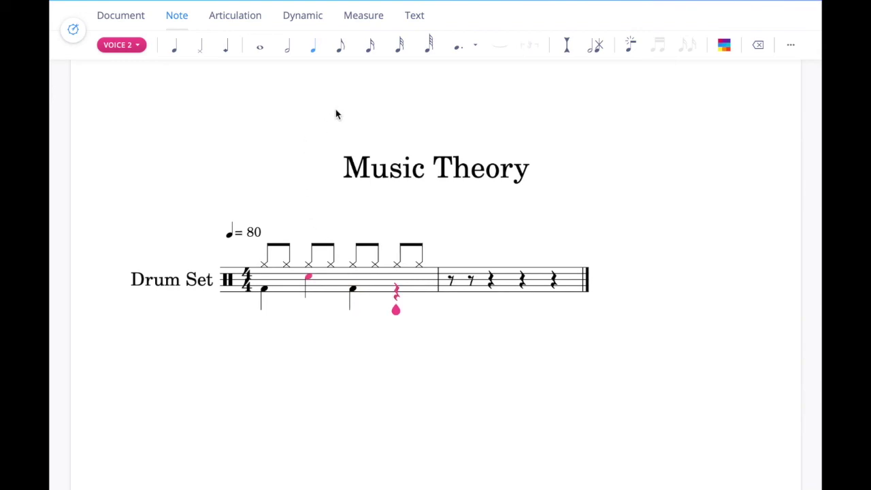
# Enter four sixteenth-note snare hits on beat four of the first measure in voice 2
pyautogui.click(372, 46)
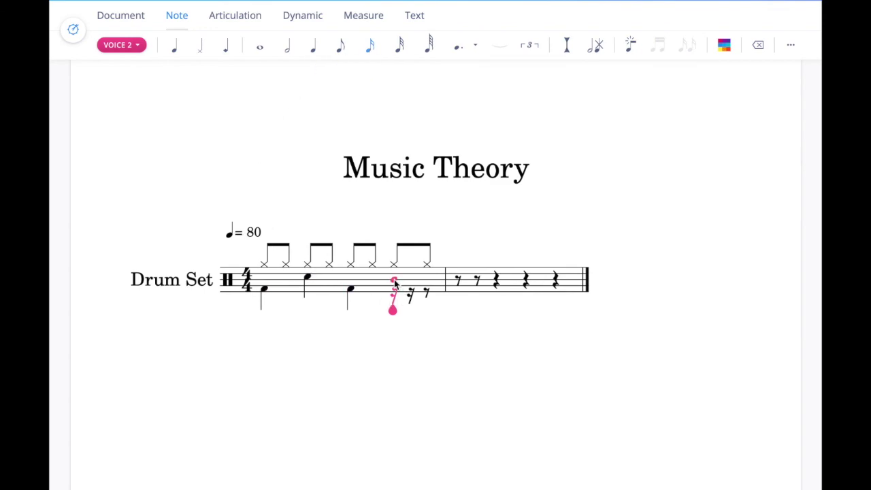
pyautogui.click(394, 279)
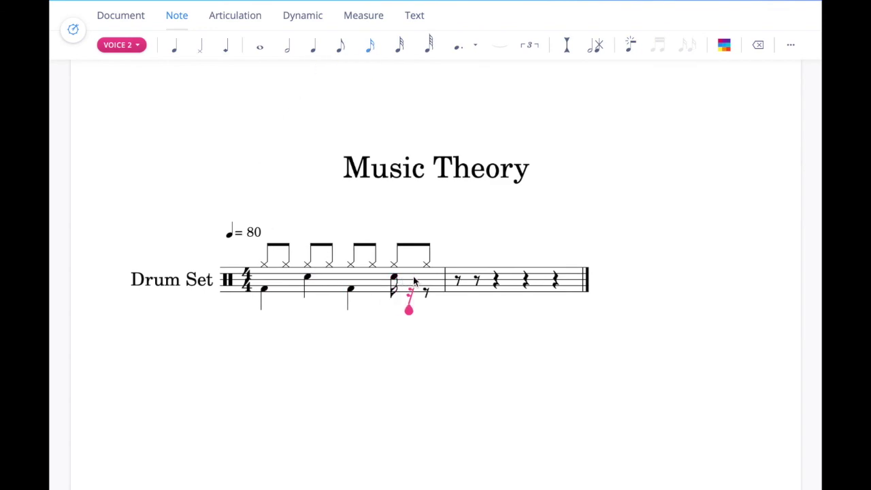
pyautogui.click(411, 279)
pyautogui.click(423, 279)
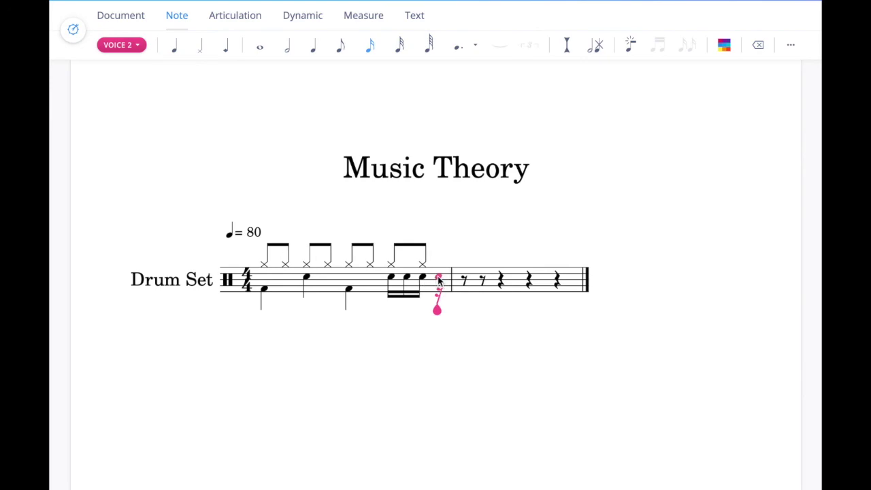
pyautogui.click(439, 279)
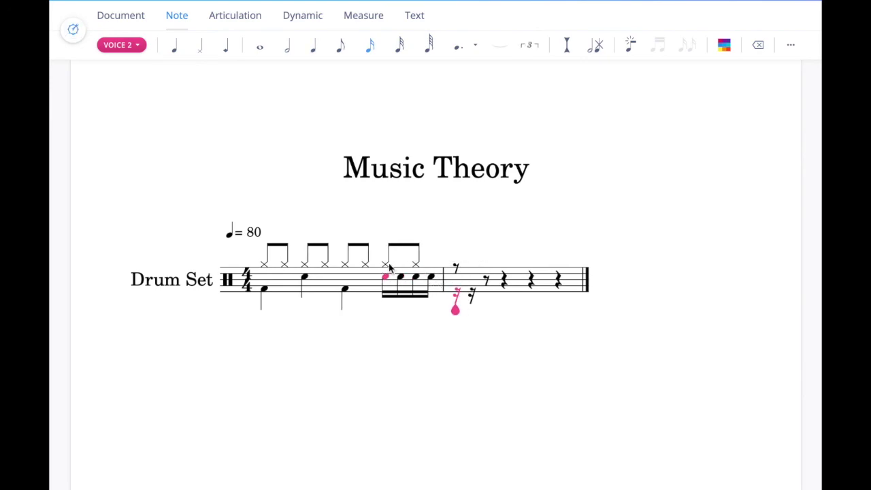
# Switch to voice 1 and delete the two hi-hat eighth notes on beat four of the first measure
pyautogui.click(136, 46)
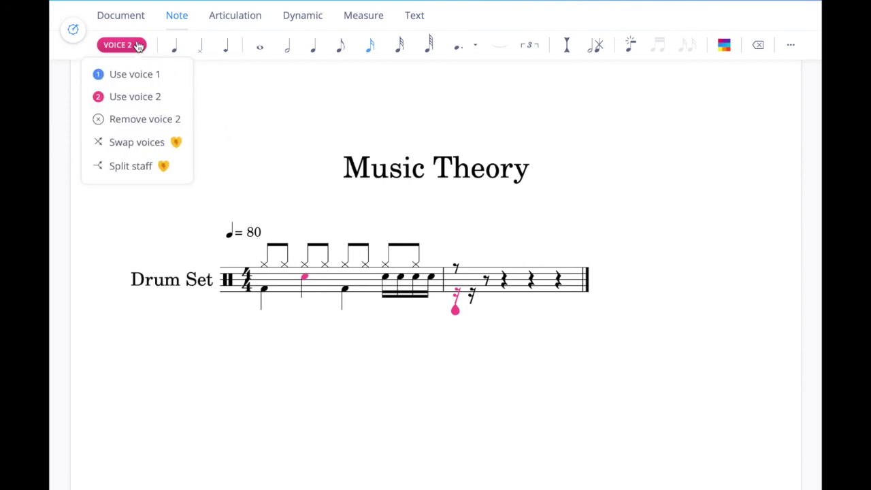
pyautogui.click(126, 76)
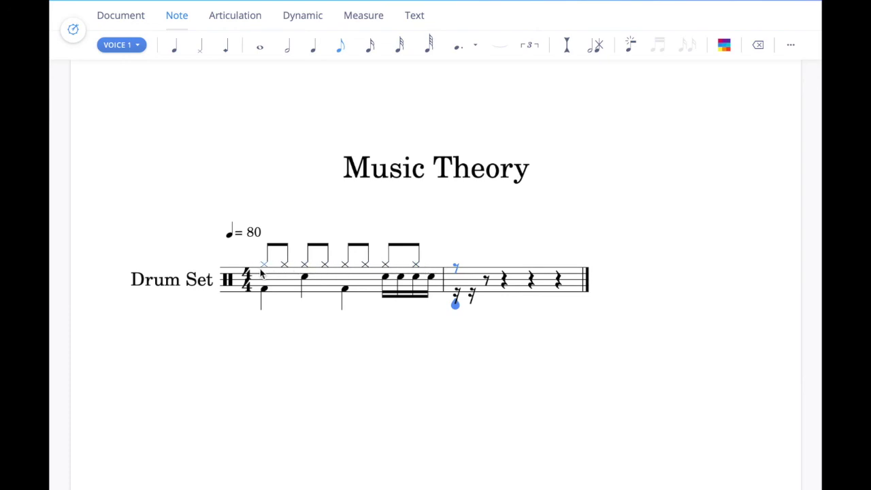
pyautogui.click(417, 270)
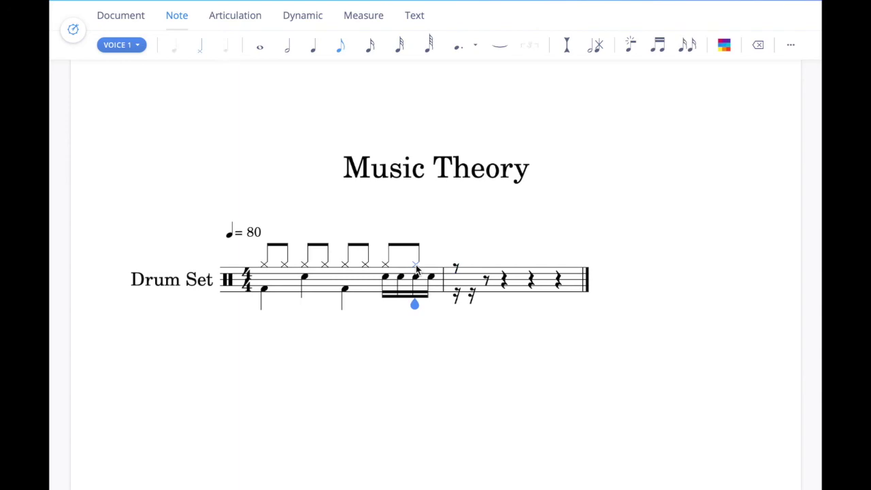
pyautogui.click(758, 47)
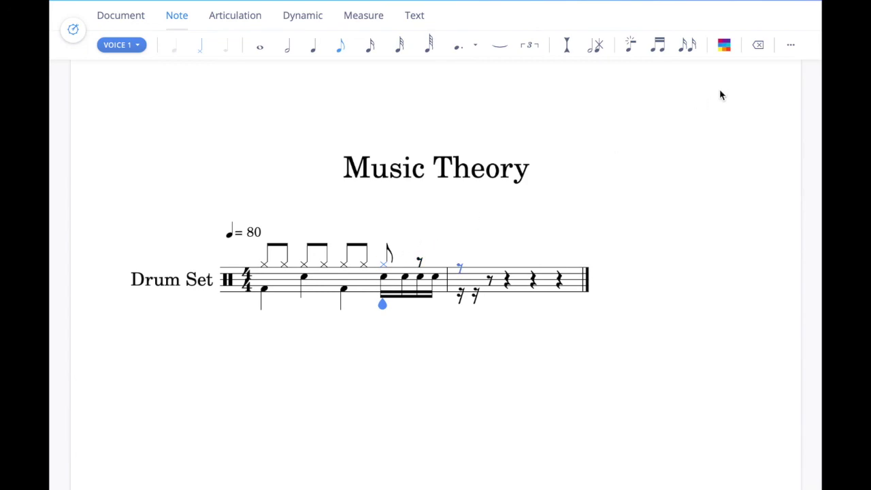
pyautogui.click(759, 47)
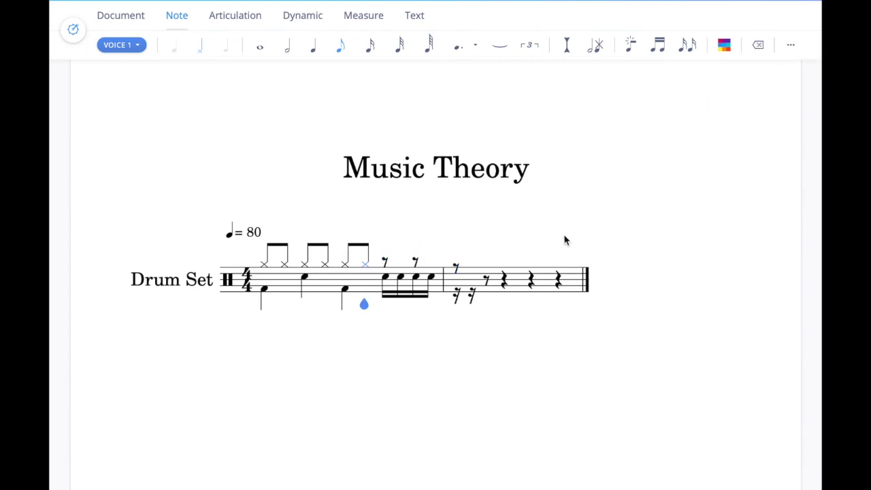
# Delete the empty second measure of the drum part
pyautogui.click(505, 281)
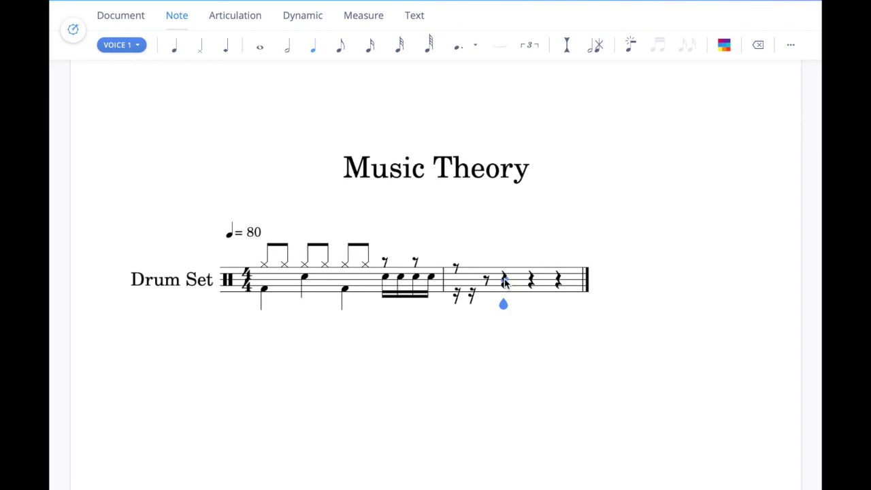
pyautogui.click(358, 15)
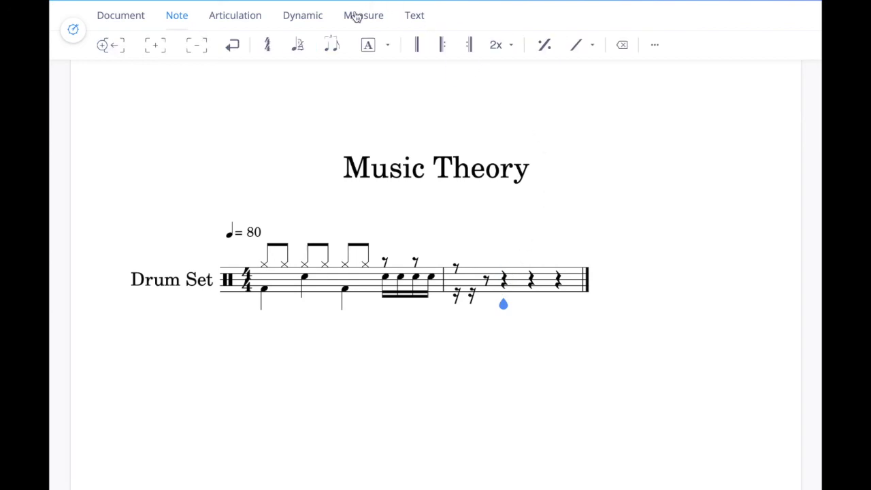
pyautogui.click(197, 49)
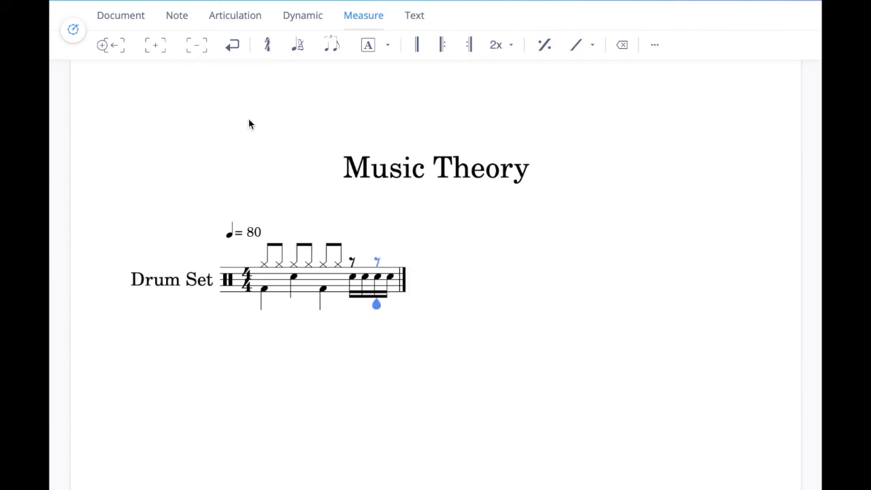
# Turn the two voice 1 eighth rests on beat four into a single quarter rest
pyautogui.click(361, 263)
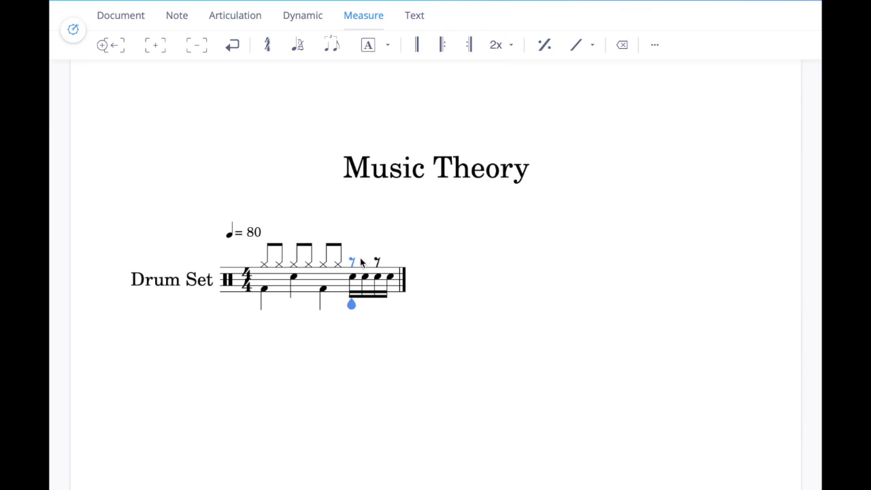
pyautogui.click(180, 18)
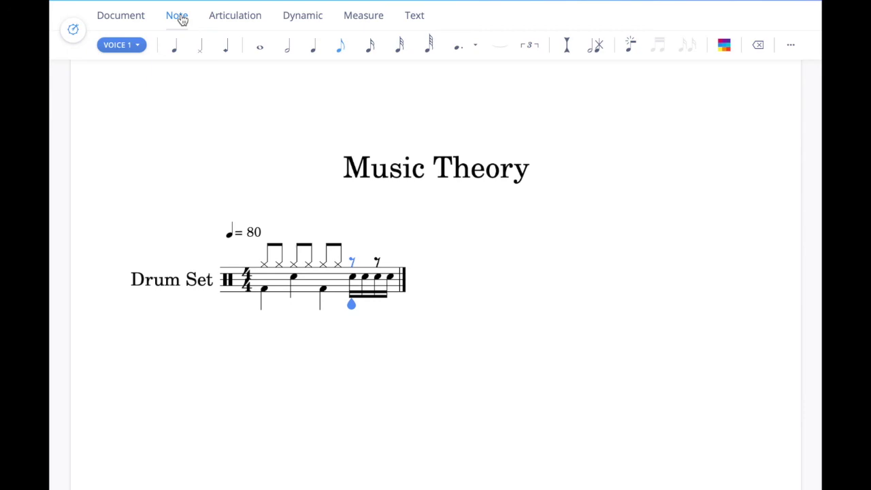
pyautogui.click(316, 49)
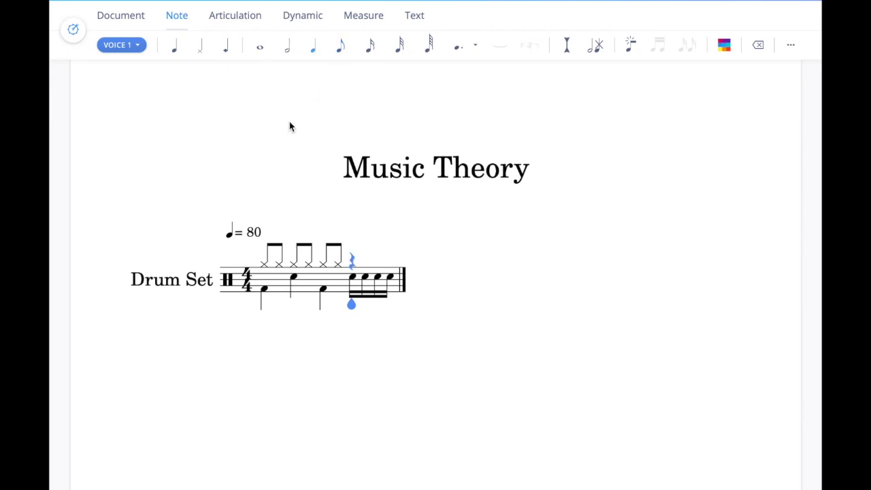